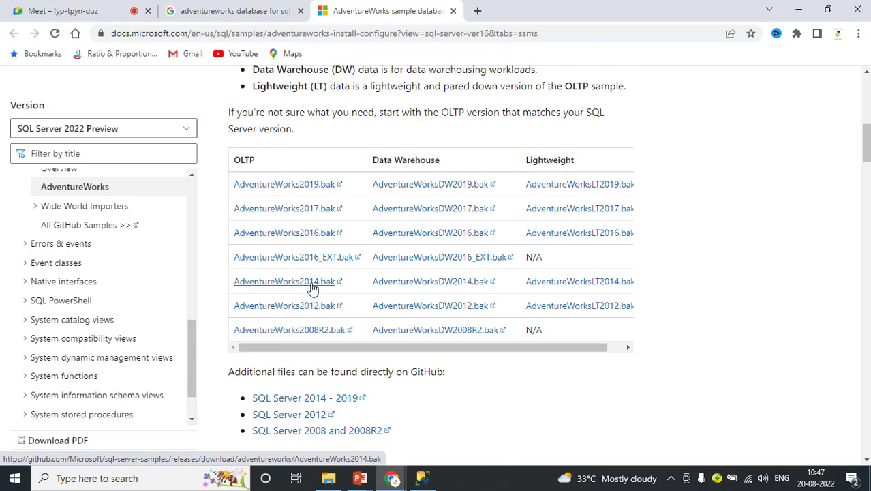
Download the OLTP backup AdventureWorks2014.bak and show the downloaded file in its folder
{"action": "right_click", "coordinate": [312, 287]}
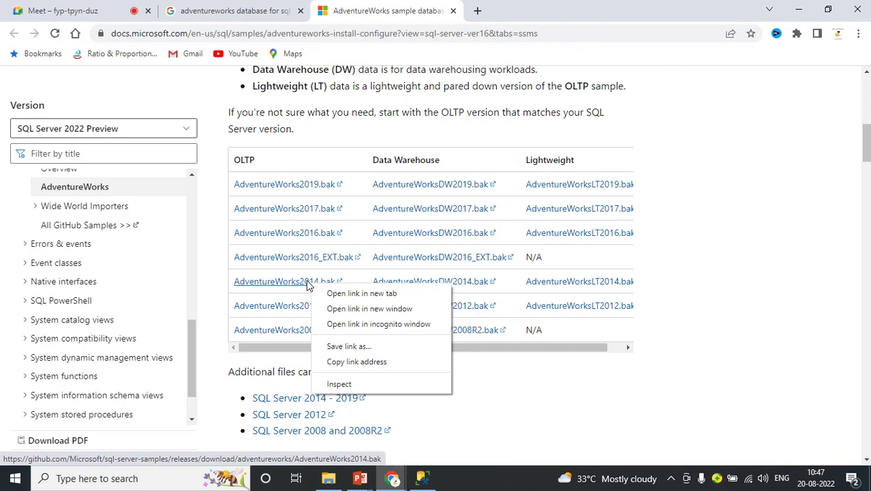
{"action": "left_click", "coordinate": [307, 284]}
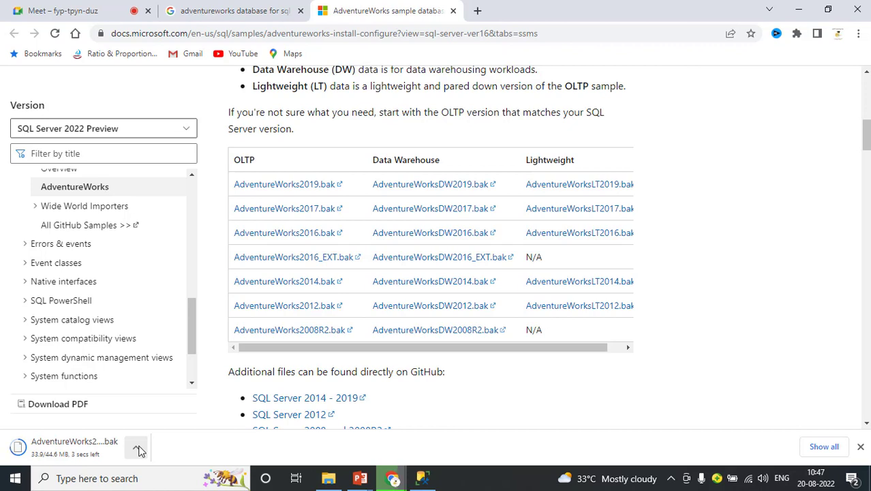
{"action": "left_click", "coordinate": [137, 450]}
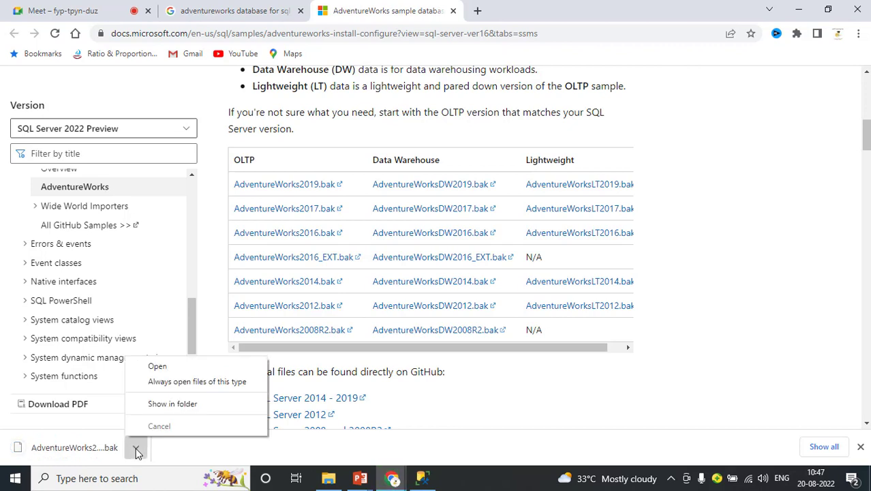
{"action": "left_click", "coordinate": [168, 406]}
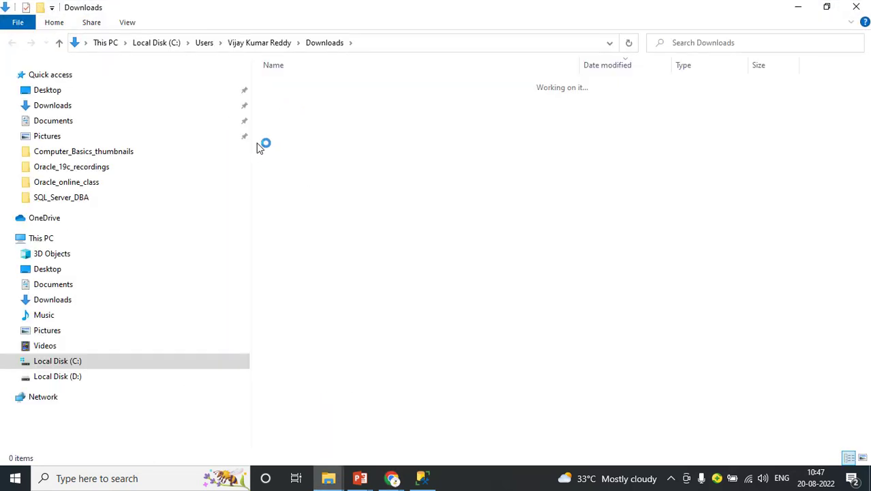
Move AdventureWorks2014.bak from Downloads to the root of Local Disk (D:), granting administrator permission
{"action": "right_click", "coordinate": [291, 102]}
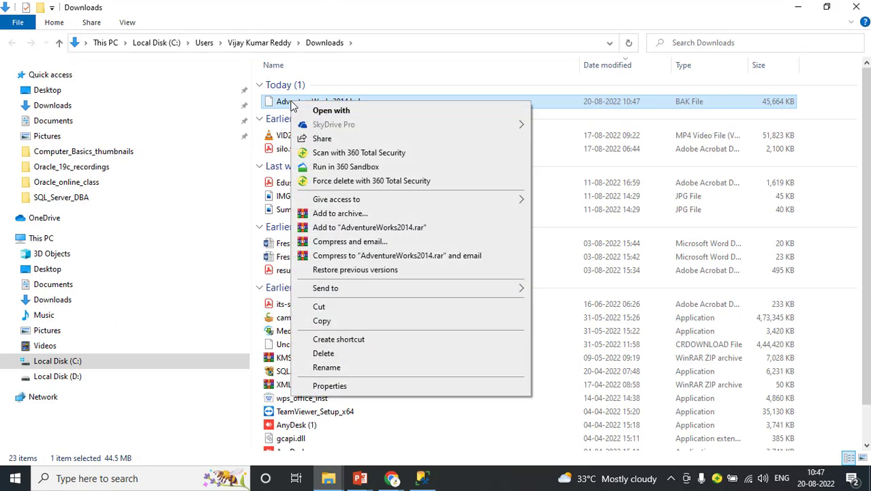
{"action": "left_click", "coordinate": [320, 307]}
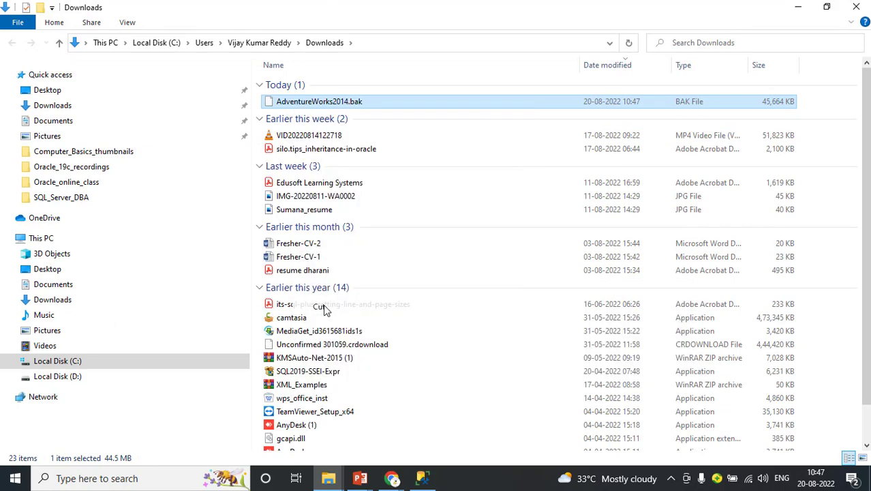
{"action": "left_click", "coordinate": [72, 378]}
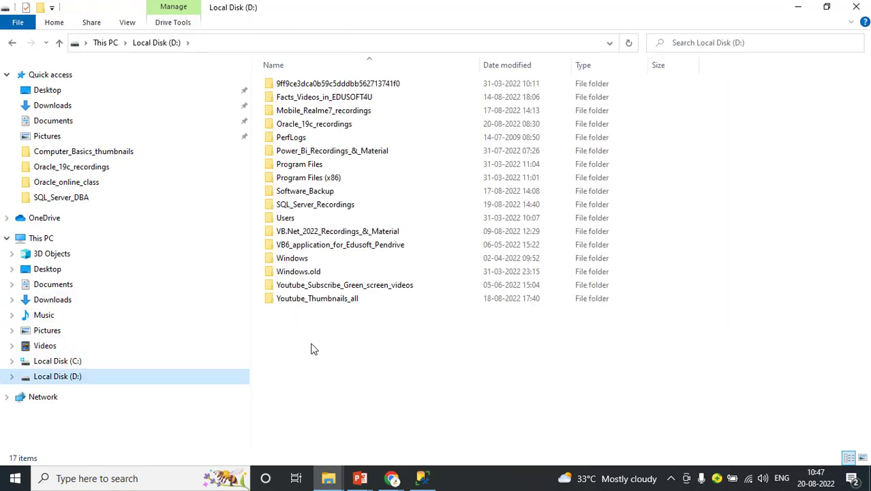
{"action": "left_click", "coordinate": [321, 208]}
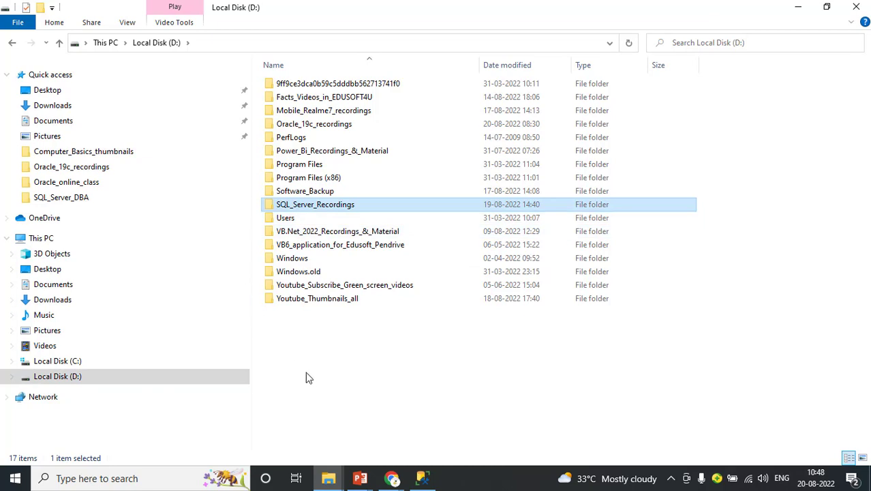
{"action": "right_click", "coordinate": [298, 352]}
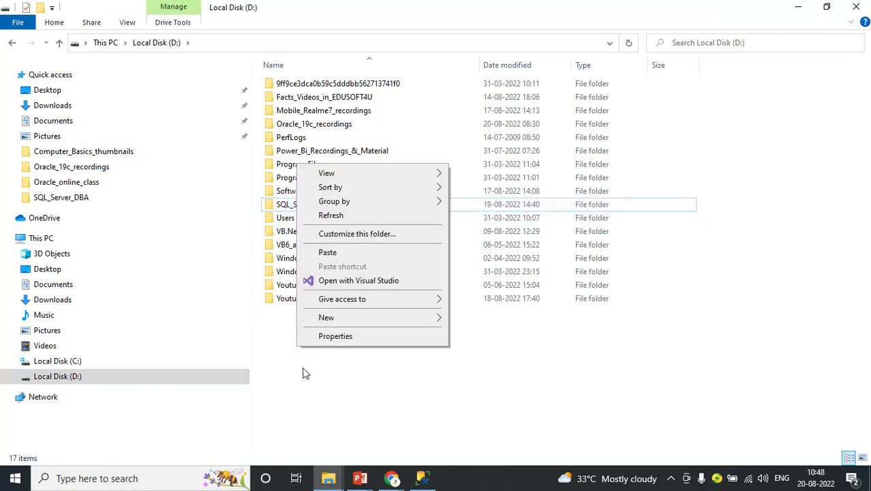
{"action": "left_click", "coordinate": [328, 253]}
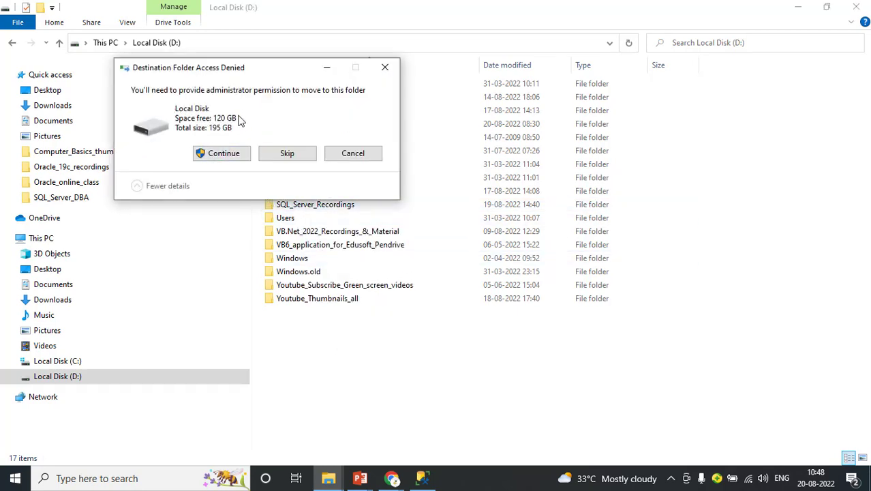
{"action": "left_click", "coordinate": [231, 155]}
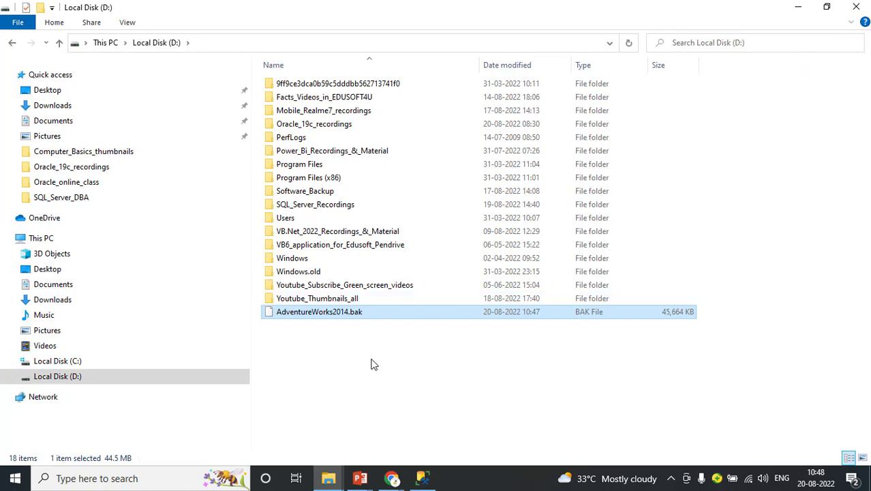
{"action": "left_click", "coordinate": [372, 378]}
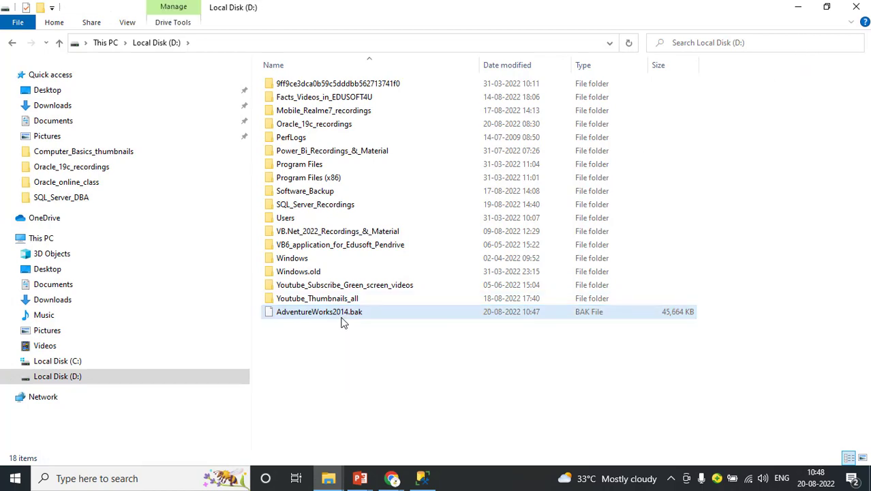
Switch to SQL Server Management Studio, collapse the class database and start Restore Database for the Databases folder
{"action": "left_click", "coordinate": [422, 479]}
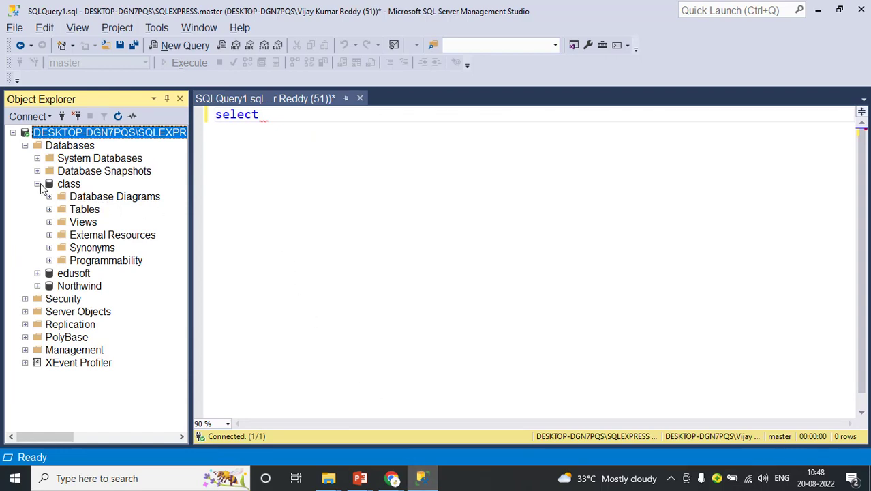
{"action": "left_click", "coordinate": [38, 184]}
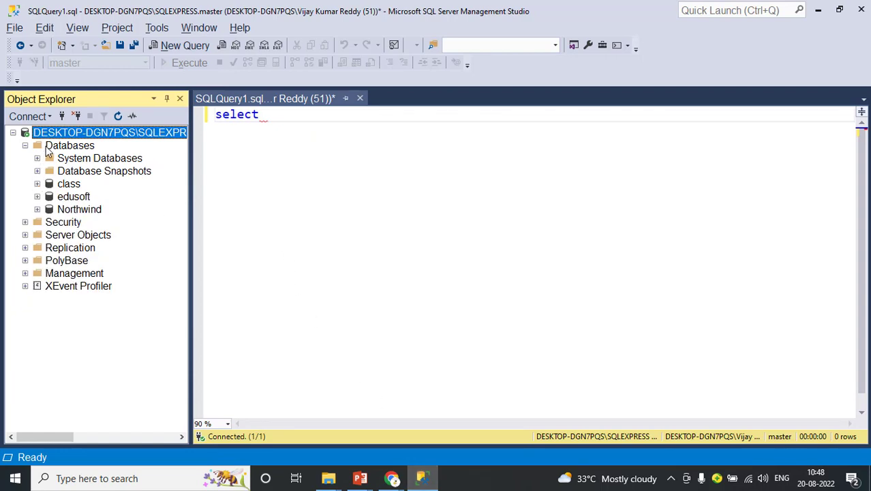
{"action": "right_click", "coordinate": [56, 149]}
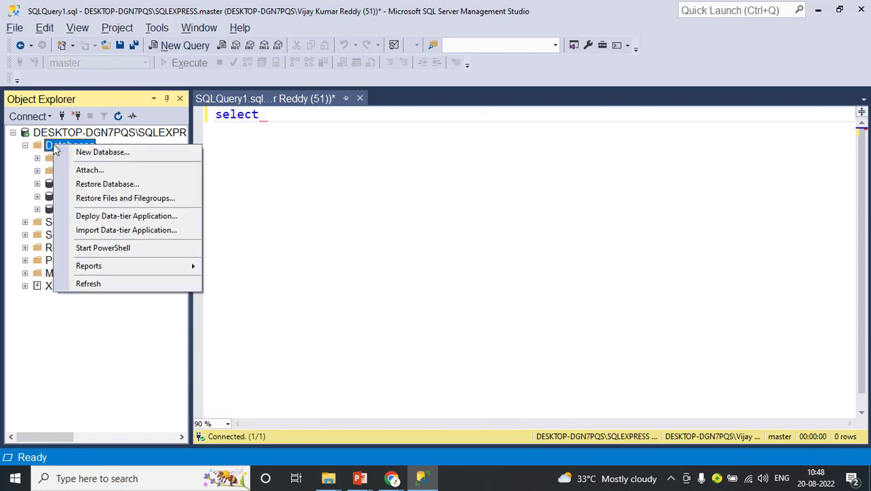
{"action": "left_click", "coordinate": [49, 151]}
{"action": "right_click", "coordinate": [49, 151]}
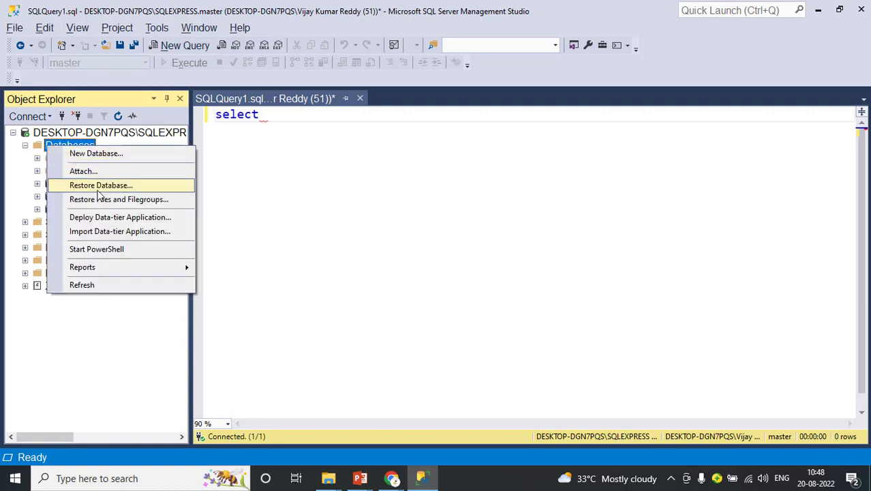
{"action": "left_click", "coordinate": [99, 195]}
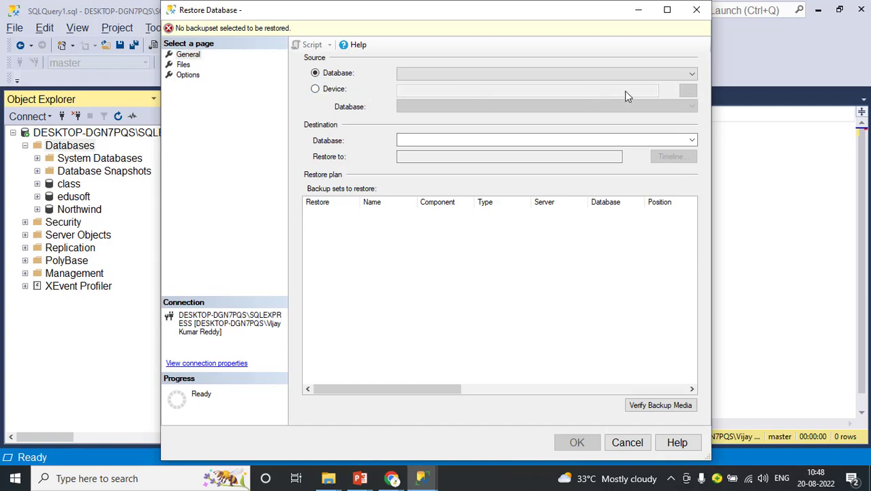
Set the restore source to Device and choose File as the backup media type
{"action": "left_click", "coordinate": [692, 73]}
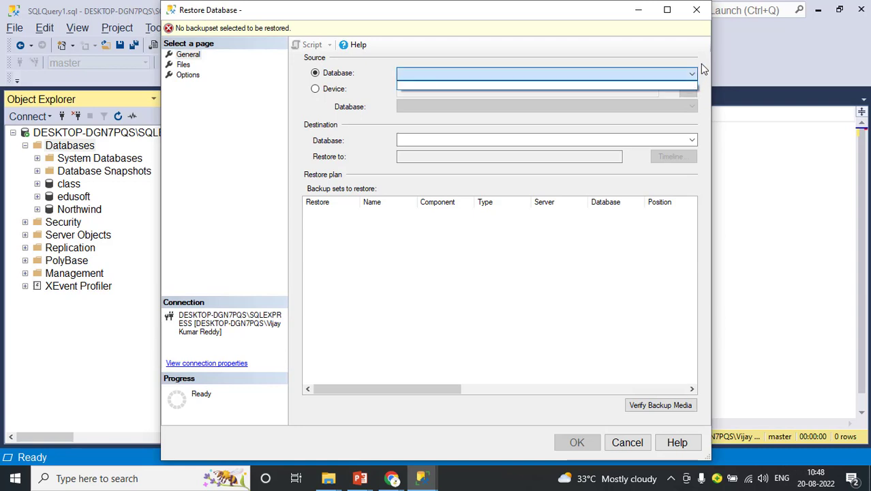
{"action": "left_click", "coordinate": [499, 90]}
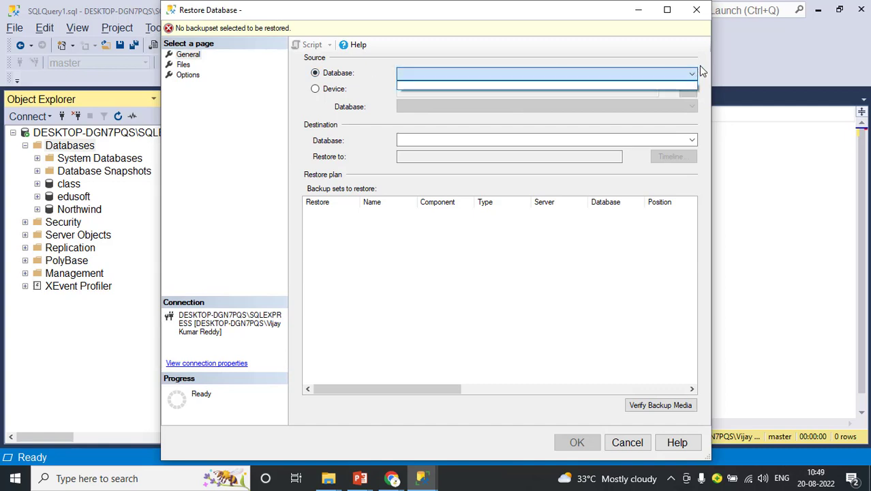
{"action": "left_click", "coordinate": [337, 93]}
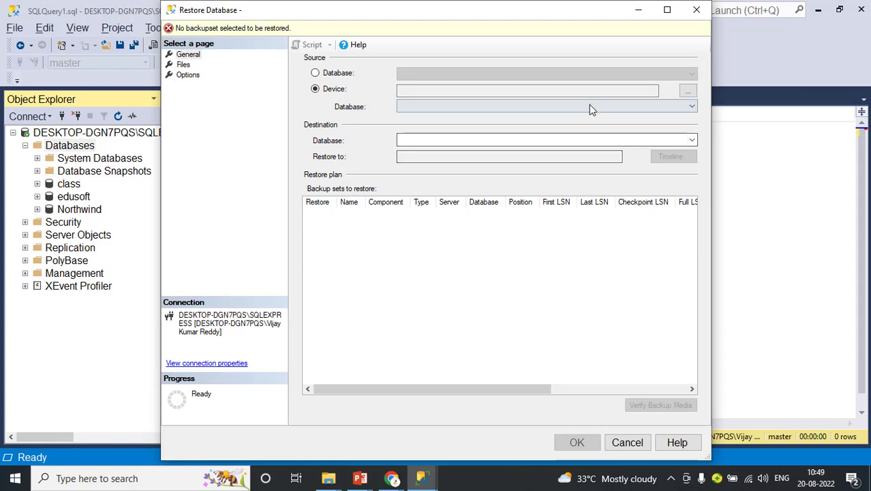
{"action": "left_click", "coordinate": [689, 93]}
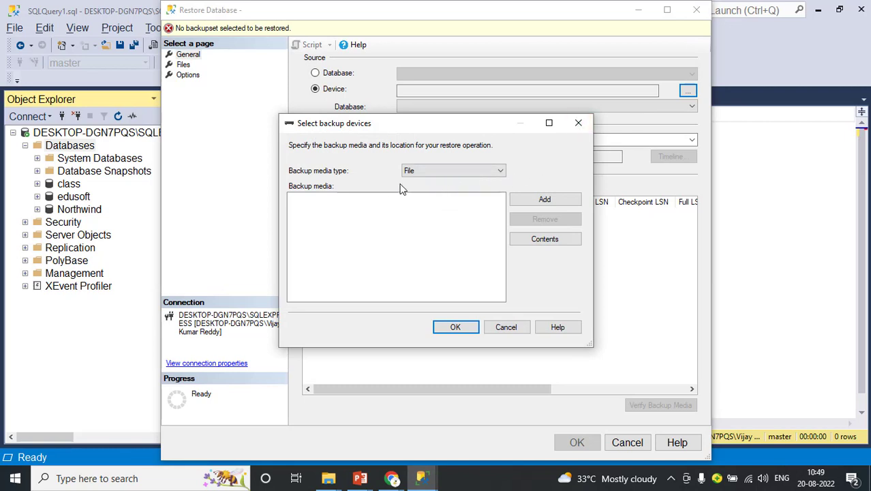
{"action": "left_click", "coordinate": [502, 172]}
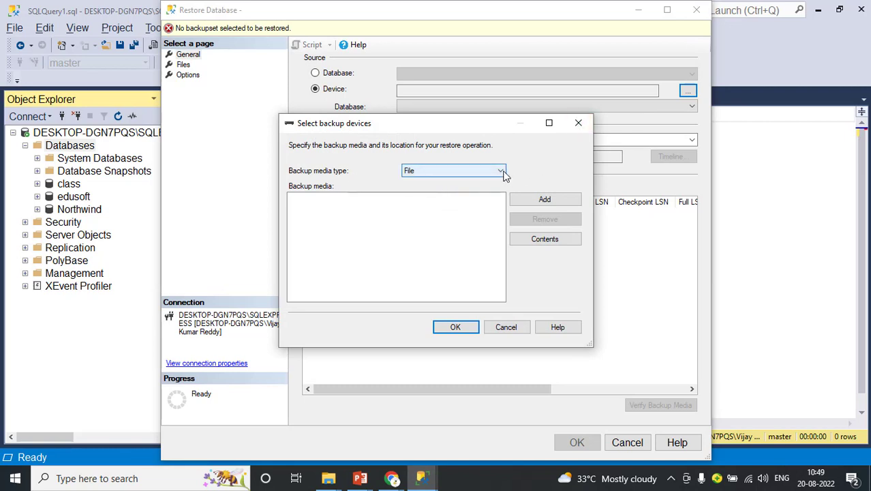
{"action": "left_click", "coordinate": [485, 183]}
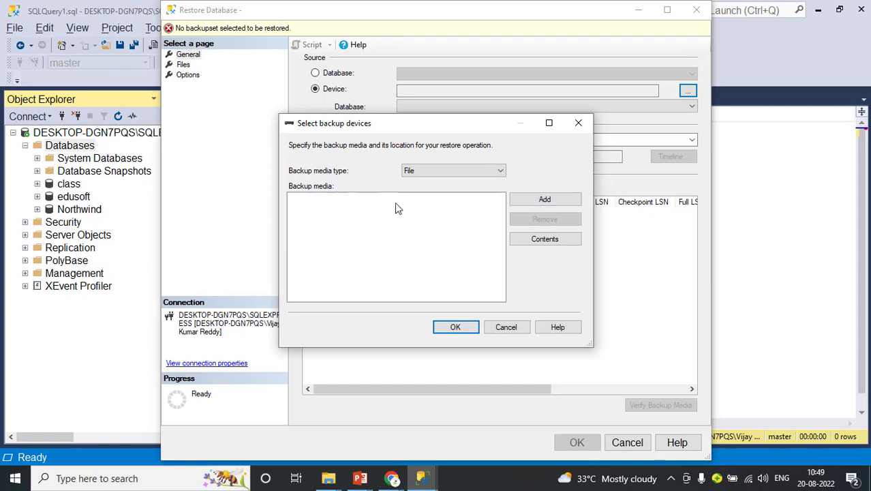
{"action": "left_click", "coordinate": [555, 207]}
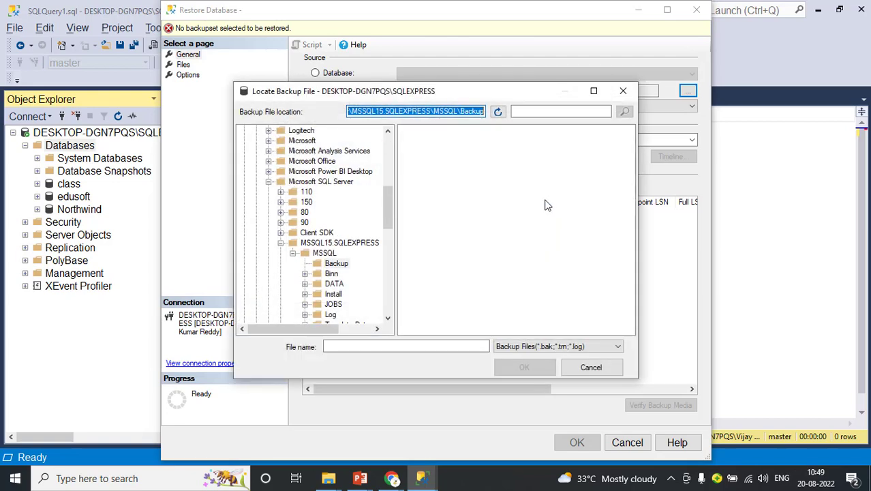
{"action": "left_click_drag", "start_coordinate": [388, 218], "coordinate": [392, 201]}
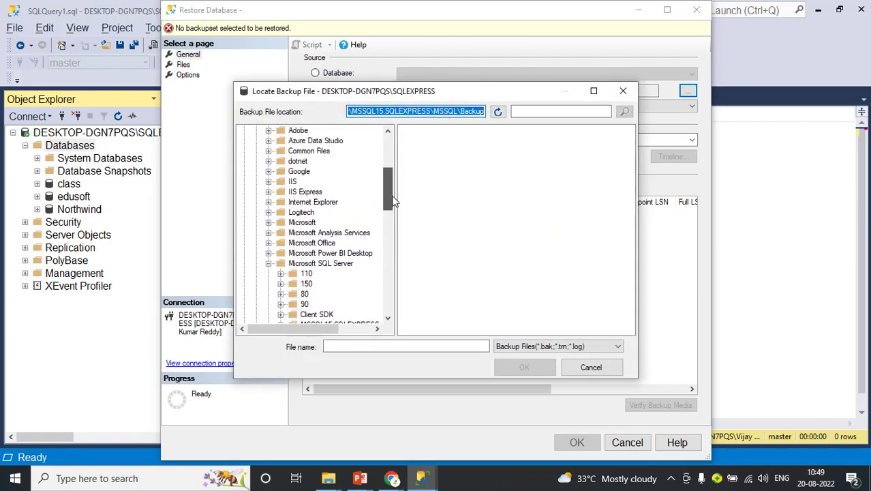
{"action": "double_click", "coordinate": [268, 265]}
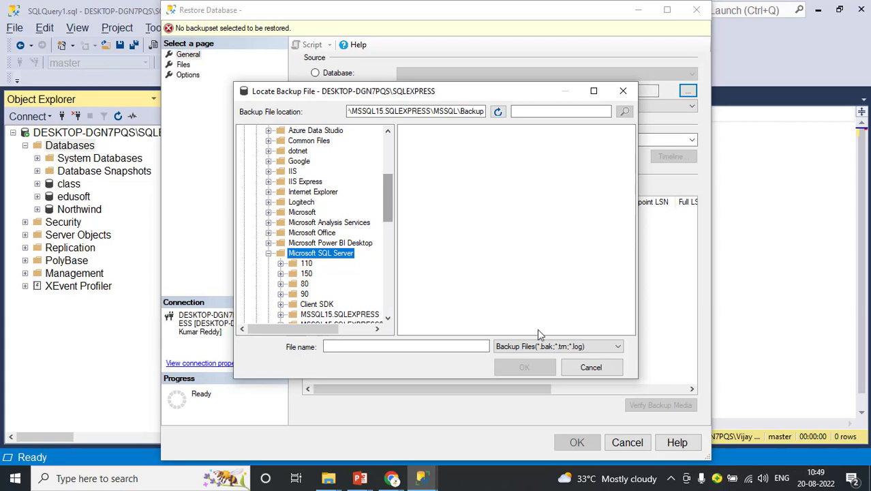
{"action": "left_click", "coordinate": [589, 367]}
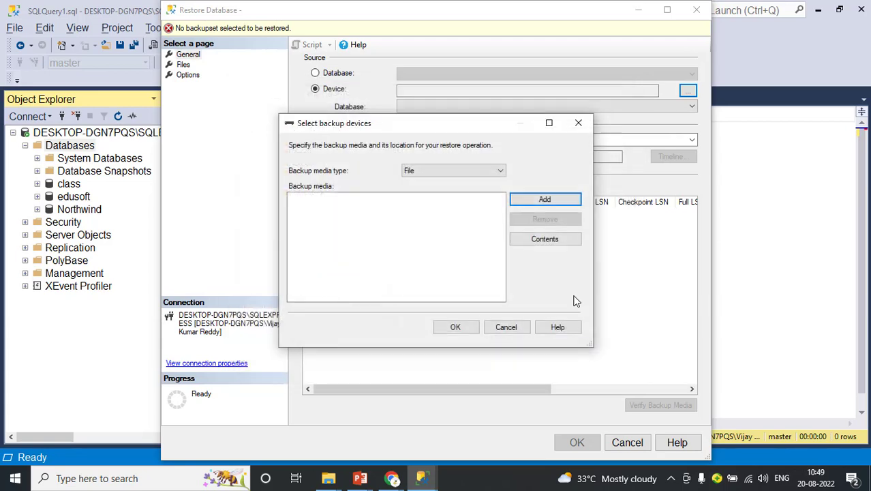
Start adding a backup file and select the Backup folder under MSSQL15.SQLEXPRESS\MSSQL
{"action": "left_click", "coordinate": [556, 201]}
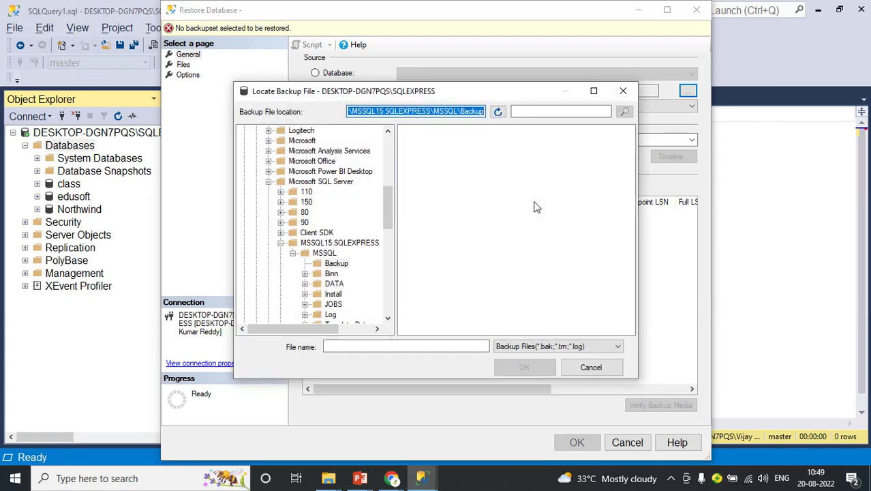
{"action": "left_click", "coordinate": [337, 264]}
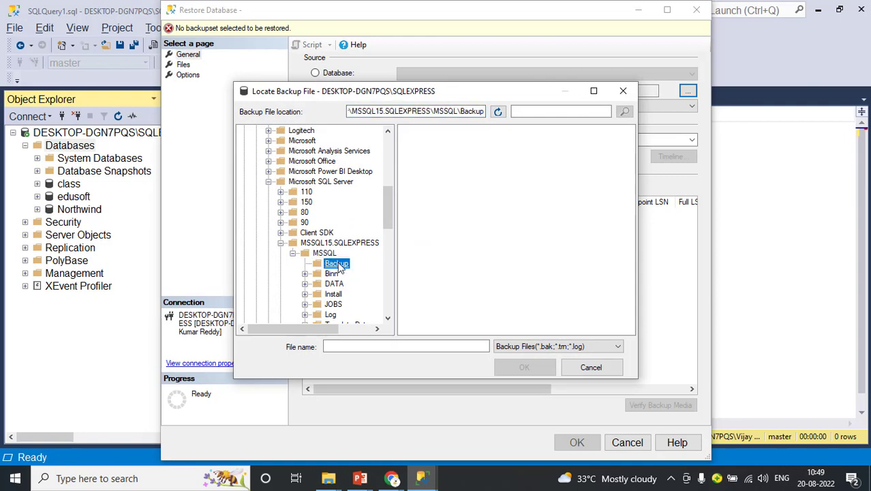
{"action": "left_click", "coordinate": [479, 247]}
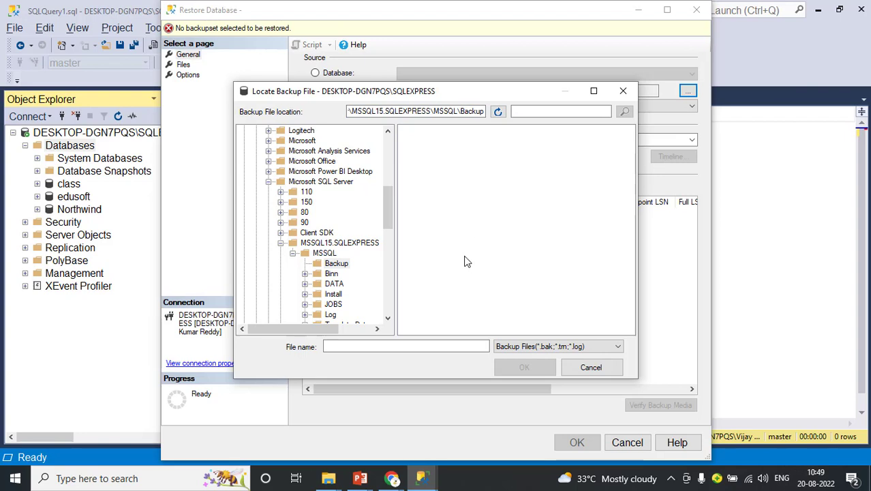
Switch to the Local Disk (D:) window in File Explorer and copy AdventureWorks2014.bak to the clipboard
{"action": "left_click", "coordinate": [329, 478]}
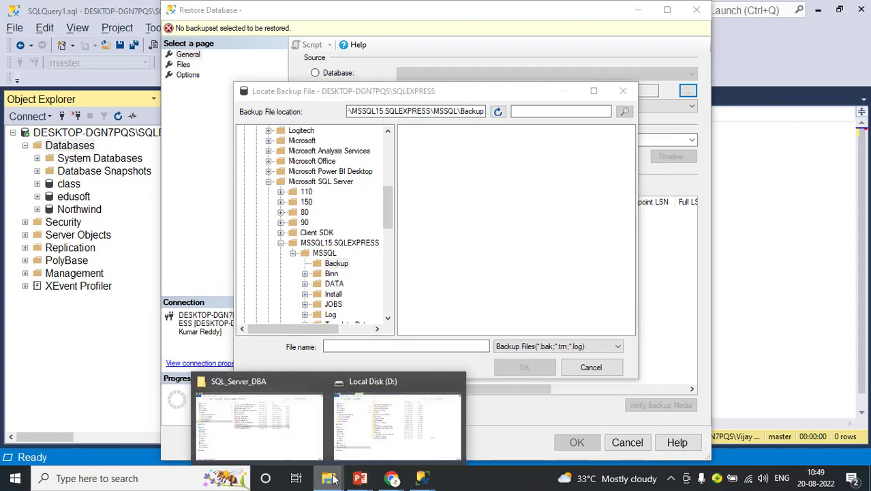
{"action": "left_click", "coordinate": [376, 392]}
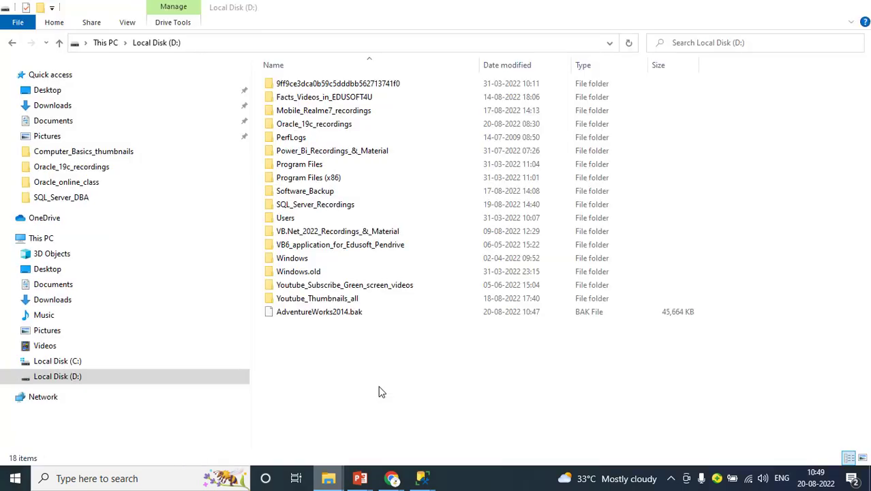
{"action": "right_click", "coordinate": [336, 312]}
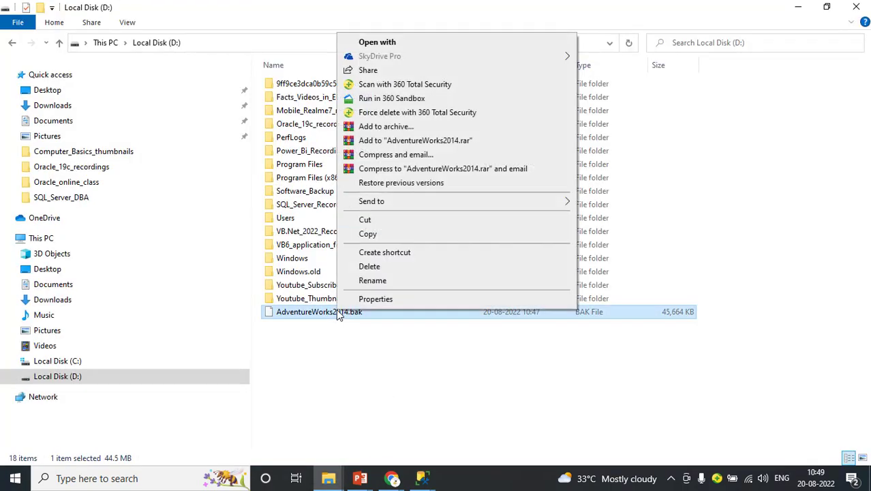
{"action": "left_click", "coordinate": [367, 234]}
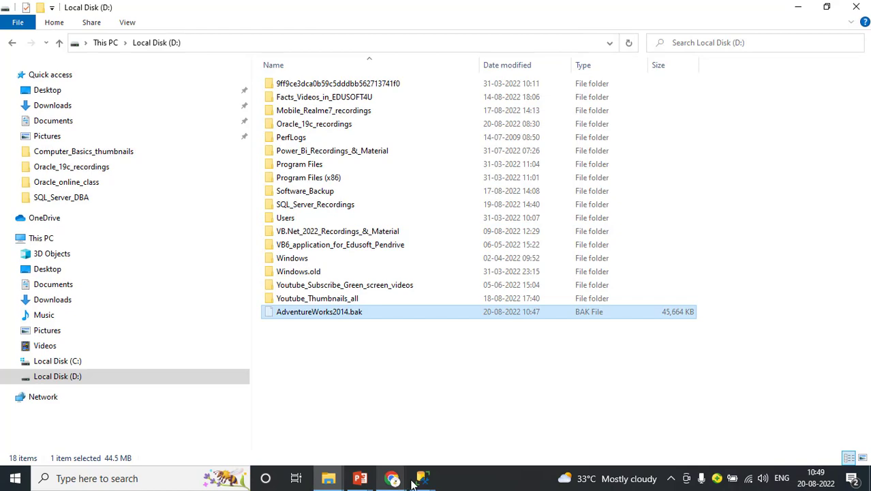
{"action": "mouse_move", "coordinate": [423, 481]}
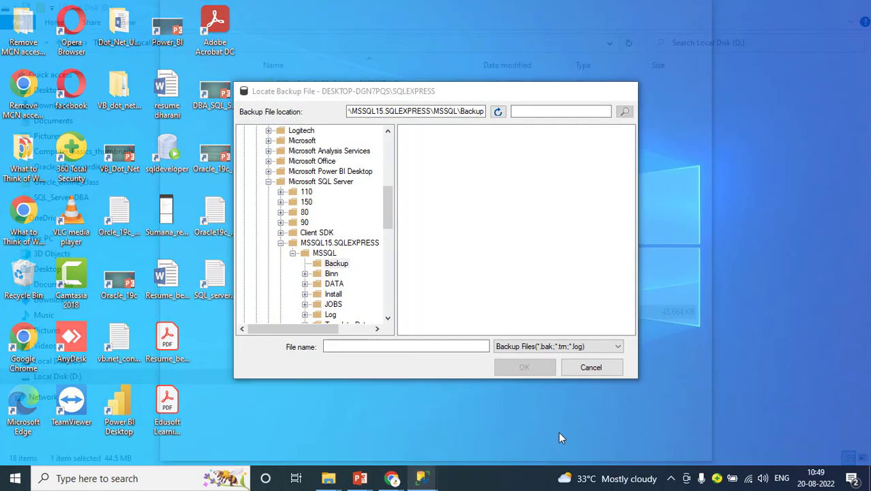
Cancel the Locate Backup File selection, then switch to a new File Explorer window and expand Local Disk (C:)
{"action": "left_click", "coordinate": [559, 432]}
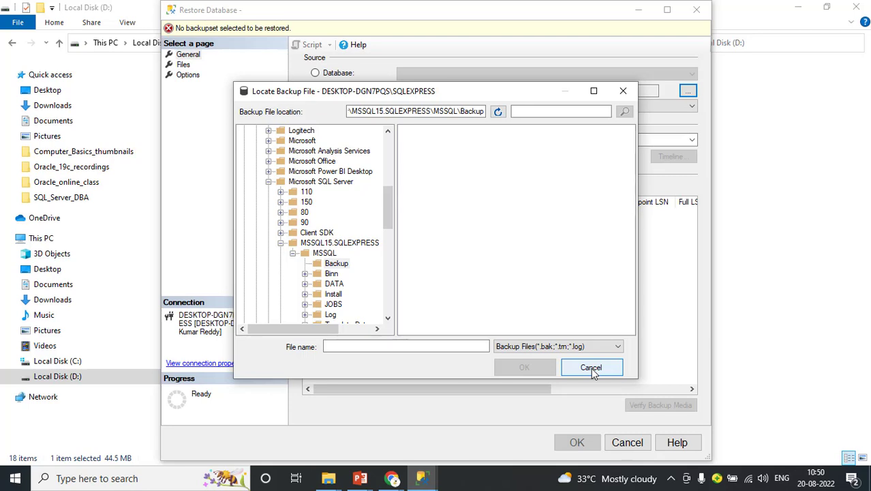
{"action": "mouse_move", "coordinate": [389, 217]}
{"action": "left_mouse_down"}
{"action": "mouse_move", "coordinate": [392, 206]}
{"action": "mouse_move", "coordinate": [392, 226]}
{"action": "left_mouse_up"}
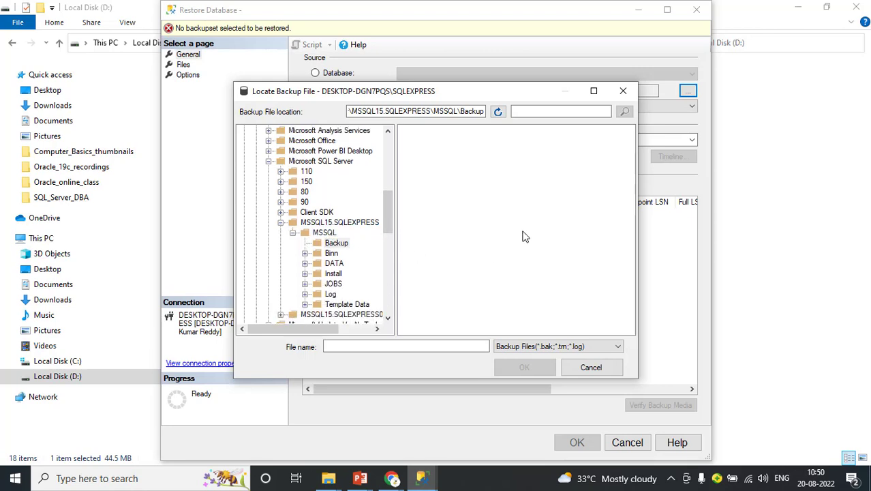
{"action": "left_click", "coordinate": [590, 369]}
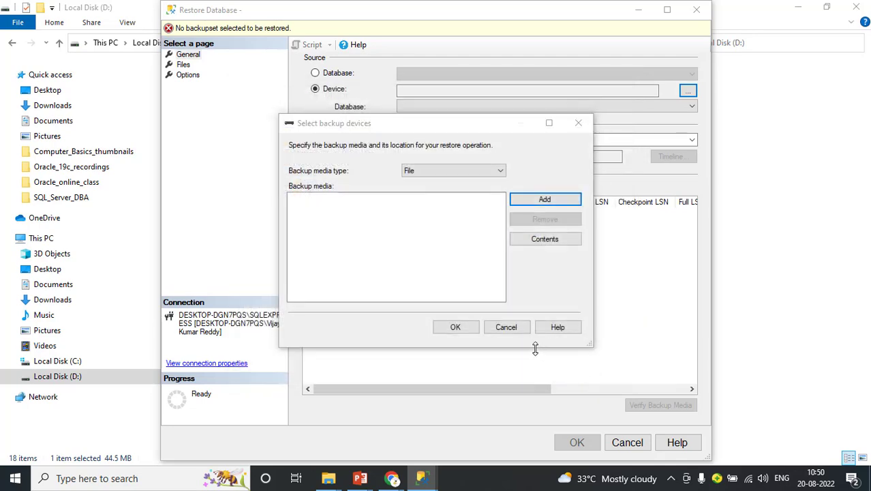
{"action": "key", "text": "super+e"}
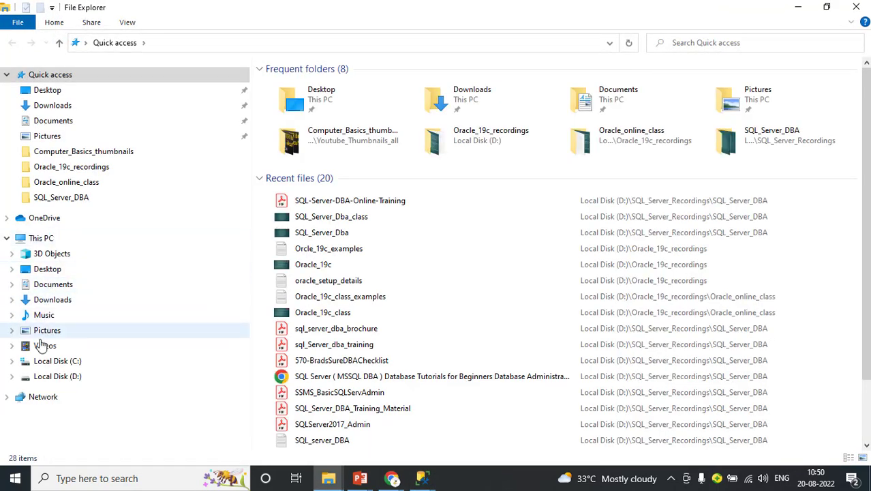
{"action": "left_click", "coordinate": [12, 360]}
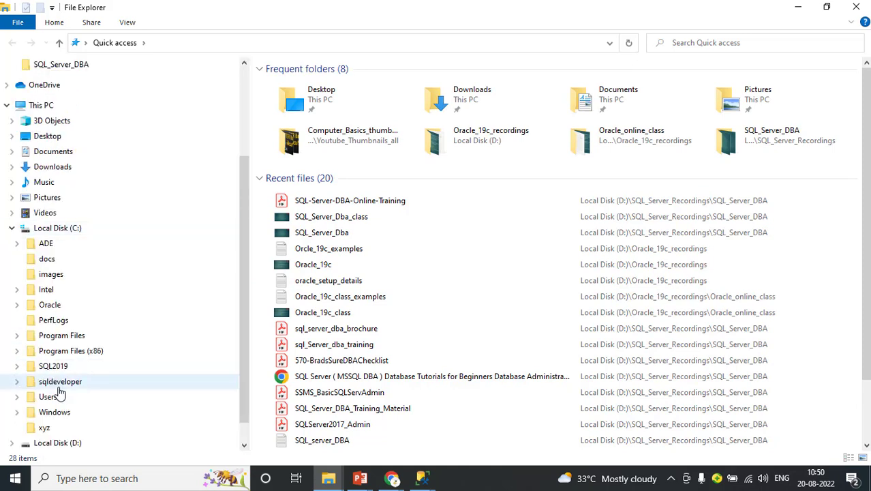
{"action": "left_click", "coordinate": [17, 367]}
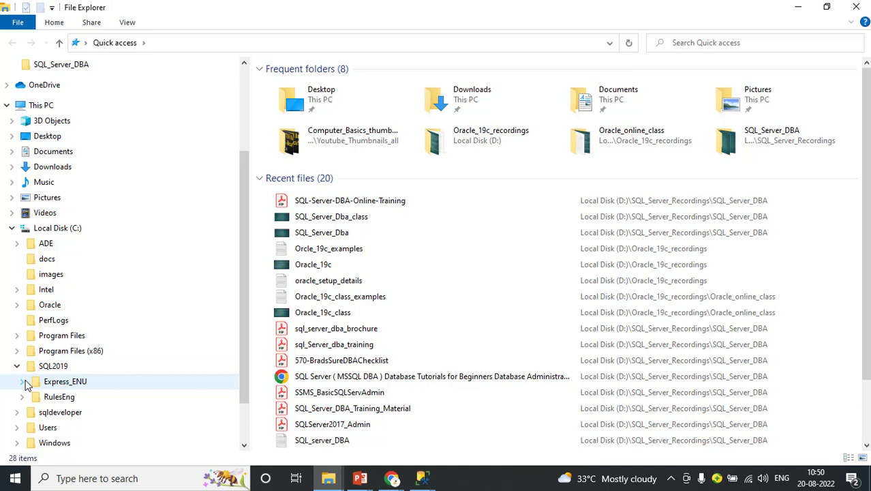
{"action": "left_click", "coordinate": [24, 382]}
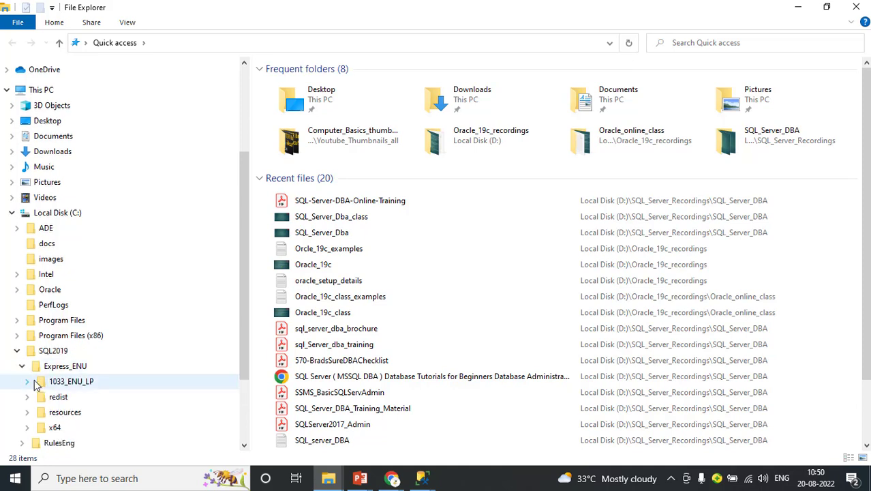
{"action": "left_click", "coordinate": [34, 382]}
{"action": "left_click", "coordinate": [39, 399]}
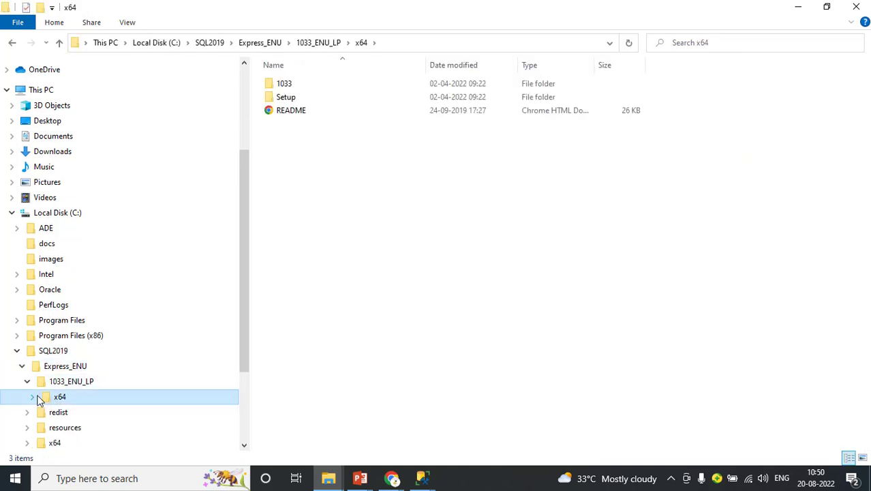
{"action": "left_click", "coordinate": [34, 398]}
{"action": "left_click", "coordinate": [57, 414]}
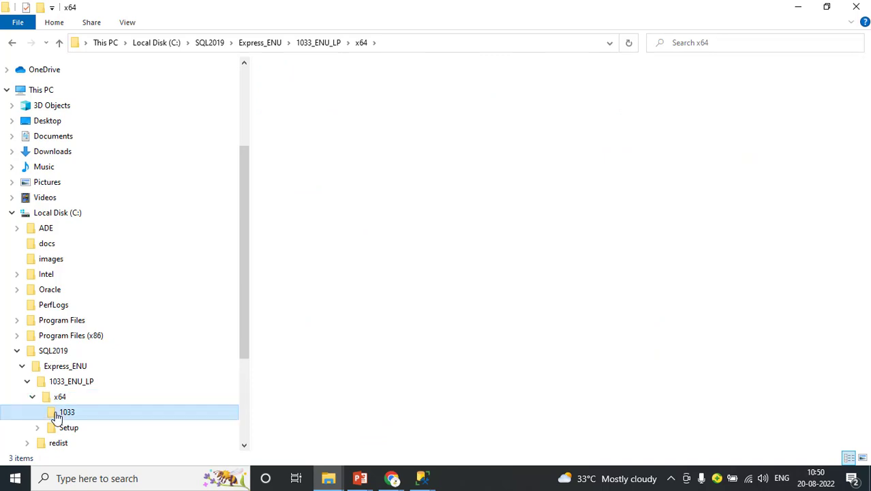
{"action": "left_click", "coordinate": [37, 428]}
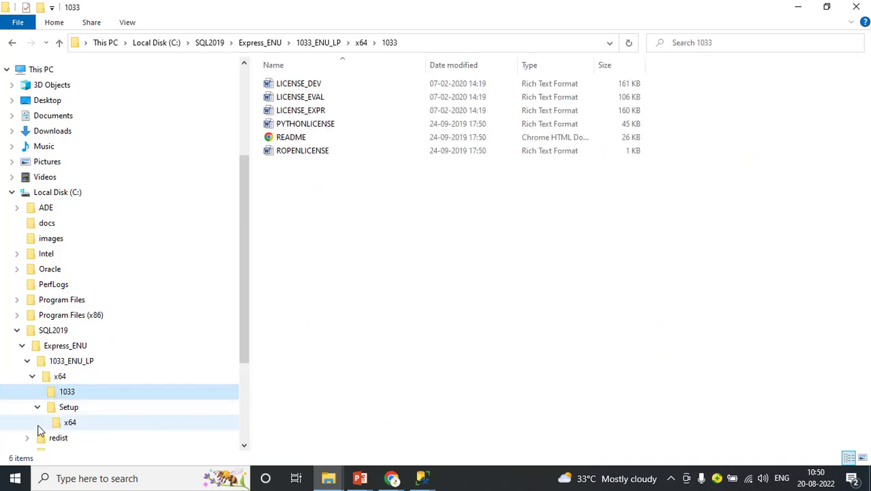
{"action": "left_click", "coordinate": [63, 424]}
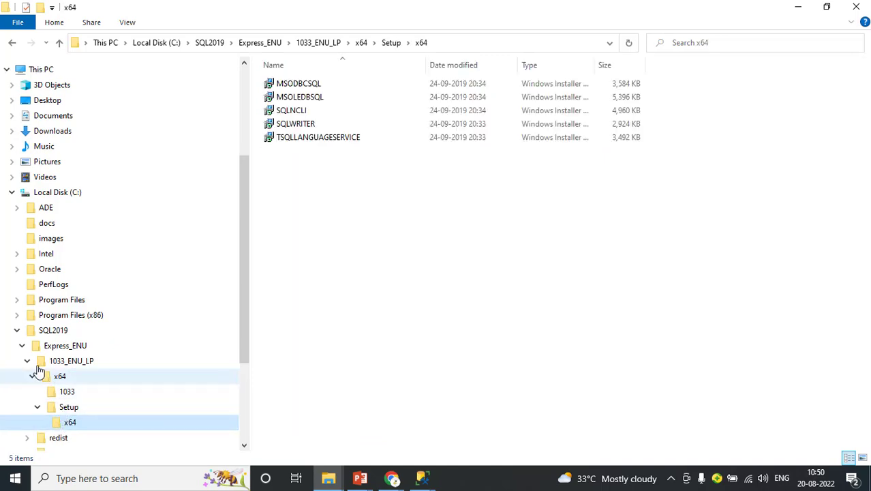
{"action": "left_click", "coordinate": [21, 348]}
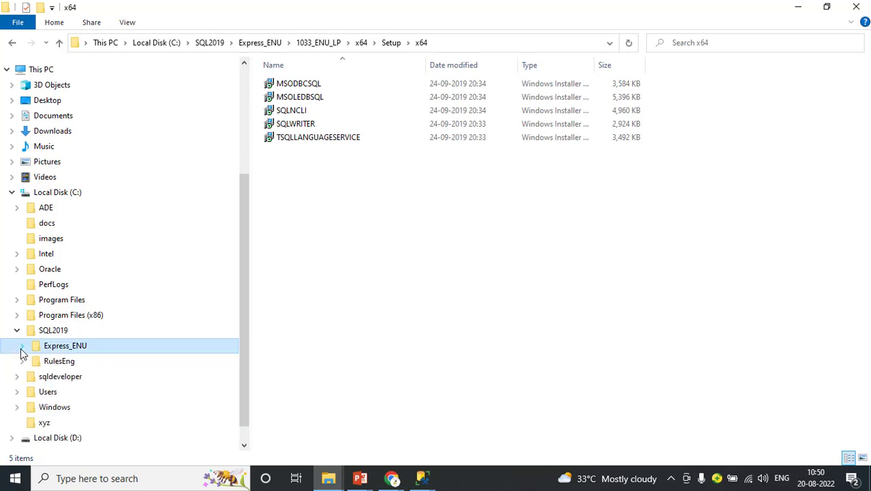
Open the Backup folder under Program Files\Microsoft SQL Server\MSSQL15.SQLEXPRESS\MSSQL, granting permanent access to it
{"action": "left_click", "coordinate": [20, 301]}
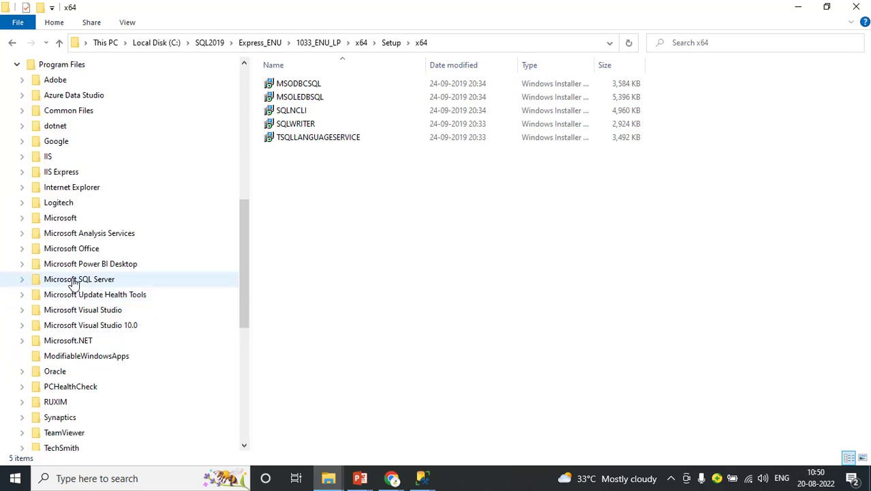
{"action": "left_click", "coordinate": [25, 279]}
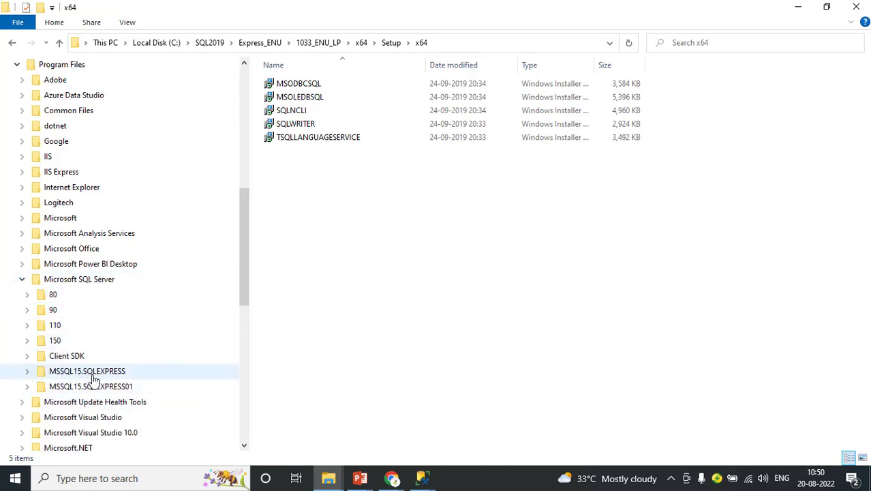
{"action": "left_click", "coordinate": [27, 371]}
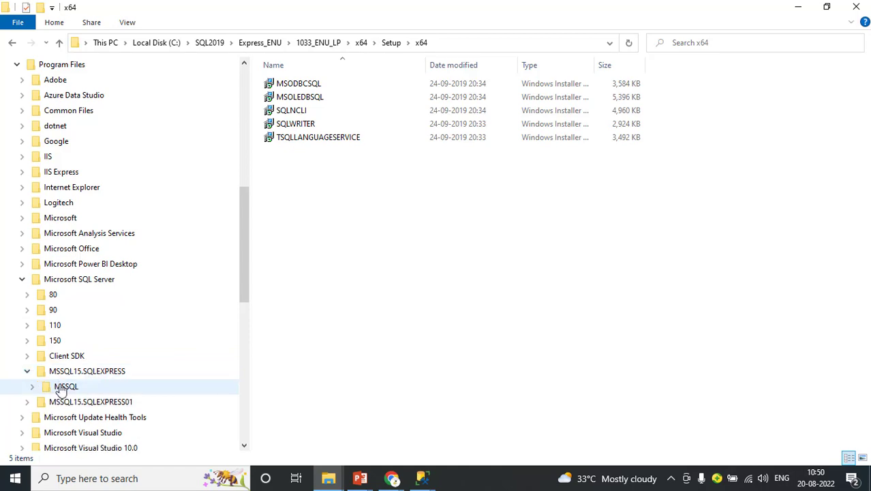
{"action": "left_click", "coordinate": [64, 387]}
{"action": "left_click", "coordinate": [32, 387]}
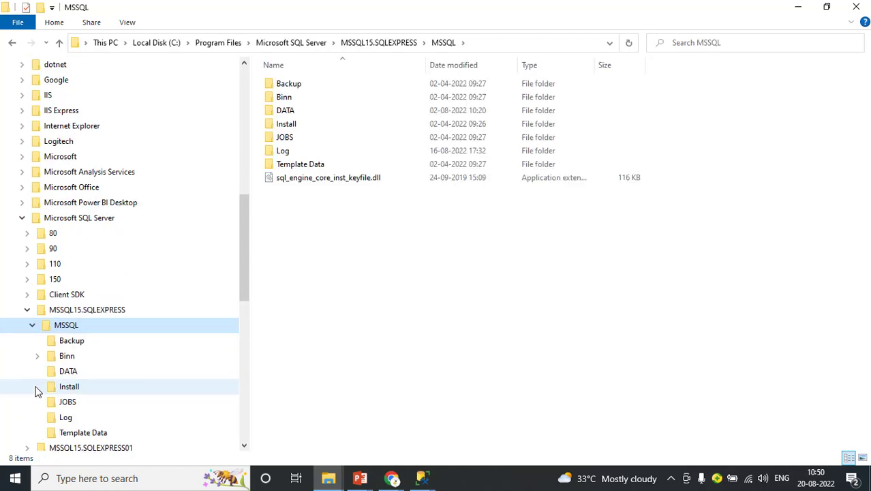
{"action": "left_click", "coordinate": [69, 346]}
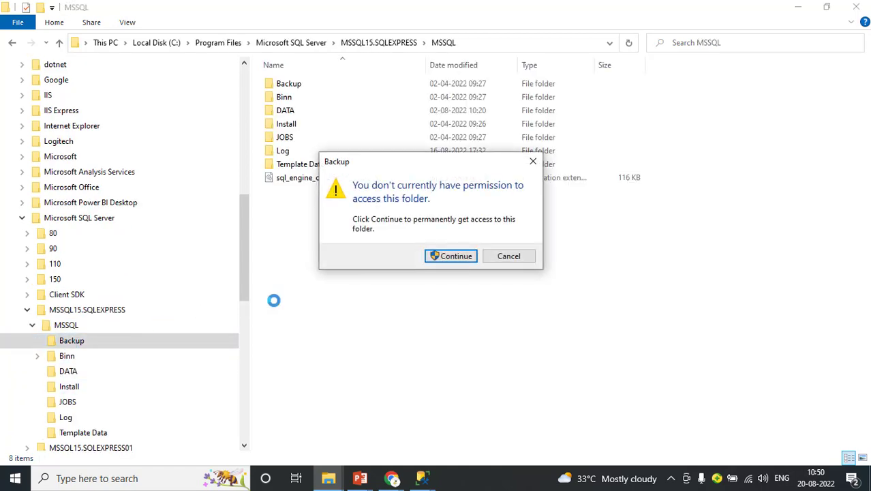
{"action": "left_click", "coordinate": [454, 256]}
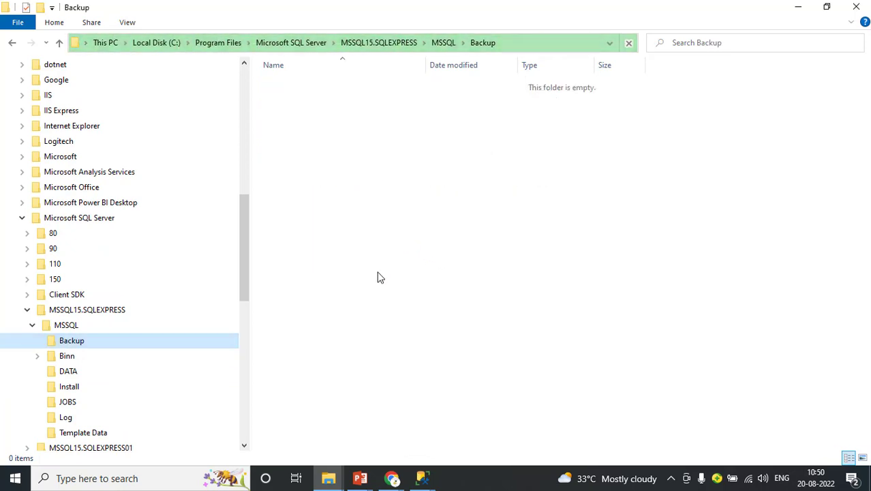
Paste AdventureWorks2014.bak into the Backup folder with administrator permission
{"action": "right_click", "coordinate": [341, 182]}
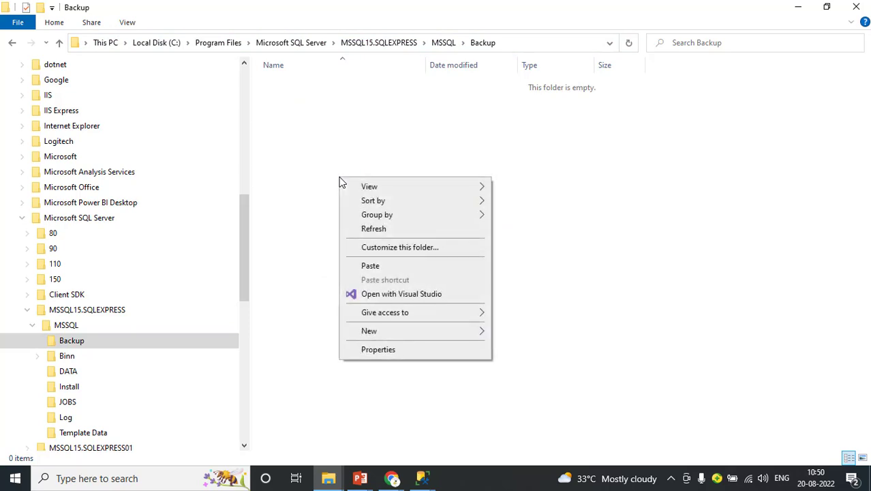
{"action": "left_click", "coordinate": [394, 267]}
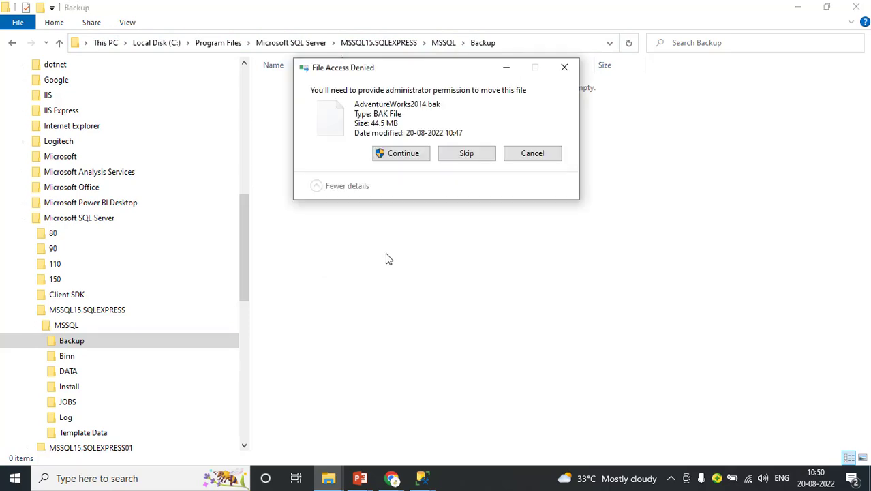
{"action": "left_click", "coordinate": [404, 154]}
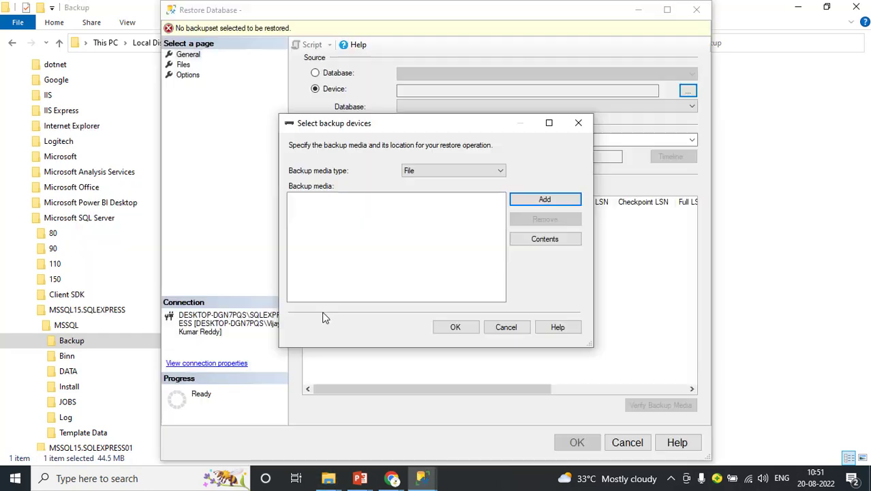
Switch to SQL Server Management Studio and add AdventureWorks2014.bak from the MSSQL\Backup folder as the backup media
{"action": "left_click", "coordinate": [421, 477]}
{"action": "left_click", "coordinate": [545, 200]}
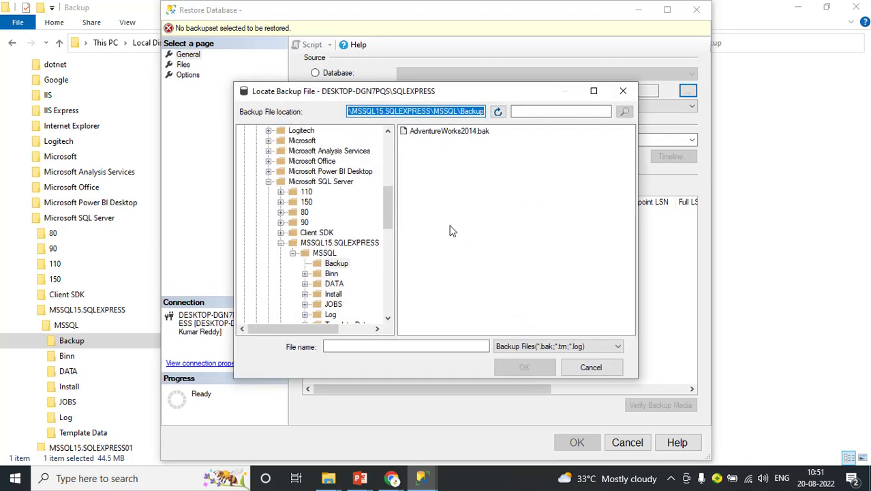
{"action": "left_click", "coordinate": [336, 266]}
{"action": "left_click", "coordinate": [322, 265]}
{"action": "left_click", "coordinate": [317, 255]}
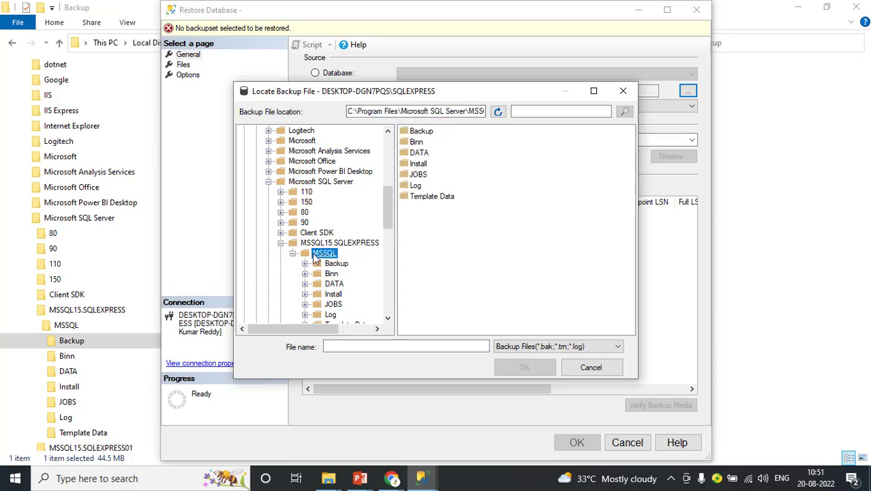
{"action": "left_click", "coordinate": [337, 264]}
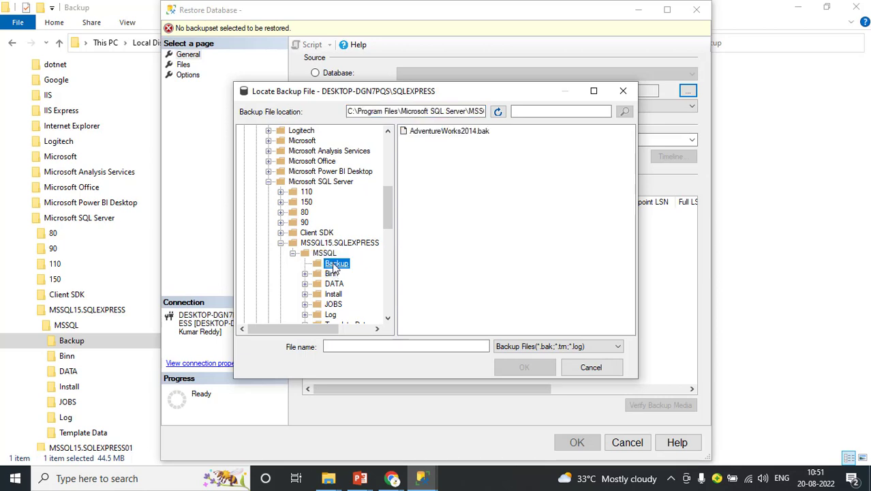
{"action": "left_click", "coordinate": [470, 132]}
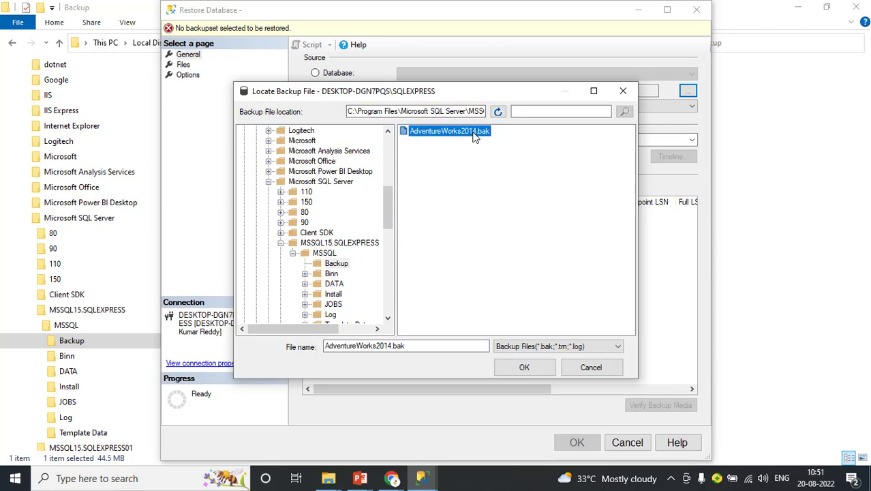
{"action": "left_click", "coordinate": [524, 369]}
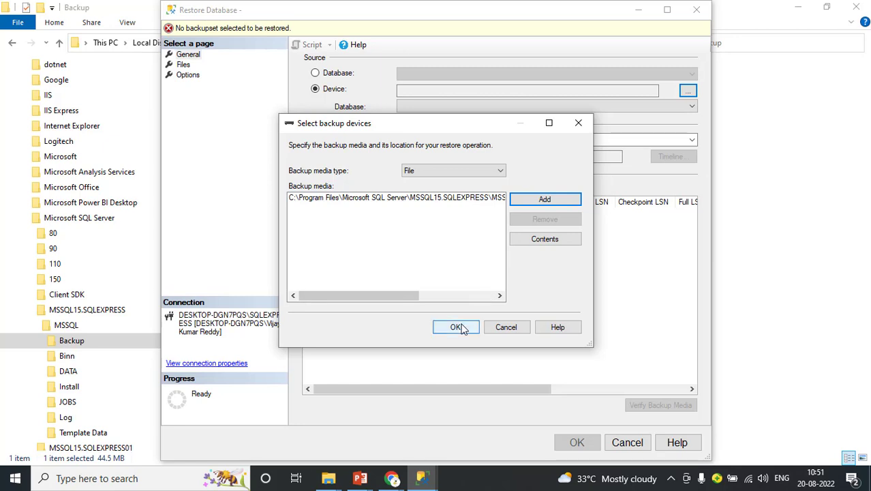
Accept the selected backup device and restore the AdventureWorks2014 database from its full backup
{"action": "left_click", "coordinate": [440, 199]}
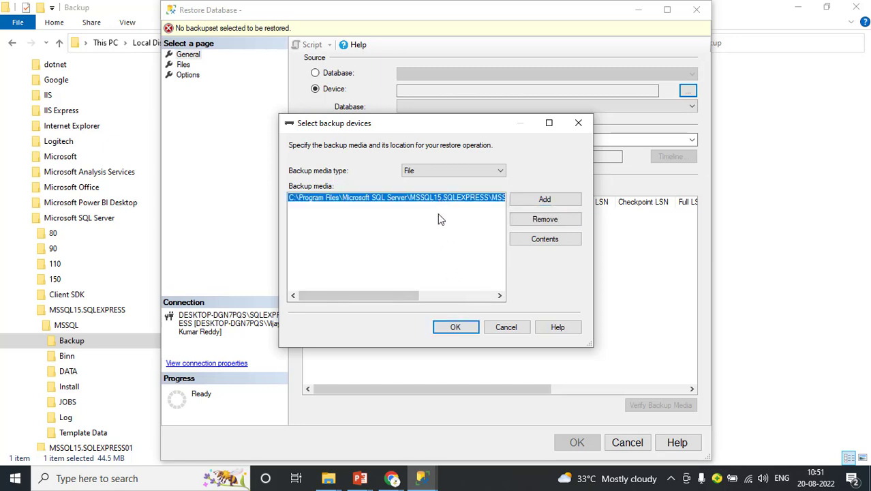
{"action": "left_click", "coordinate": [458, 327]}
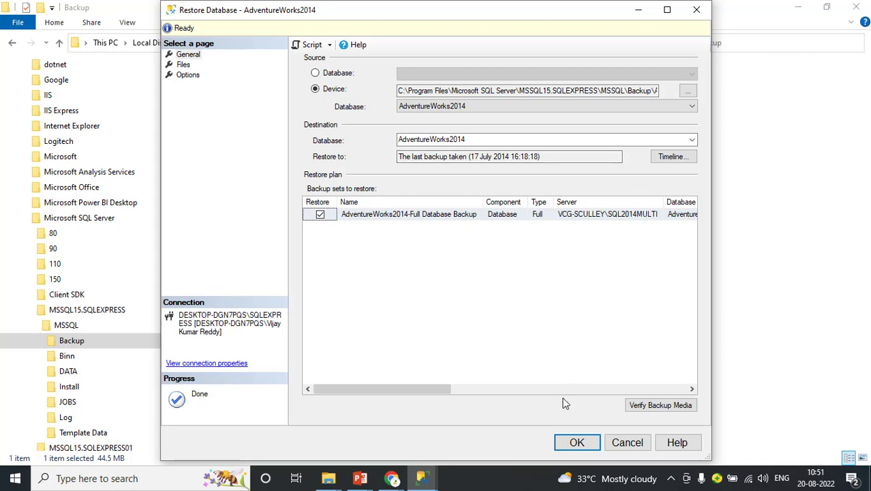
{"action": "left_click", "coordinate": [576, 444]}
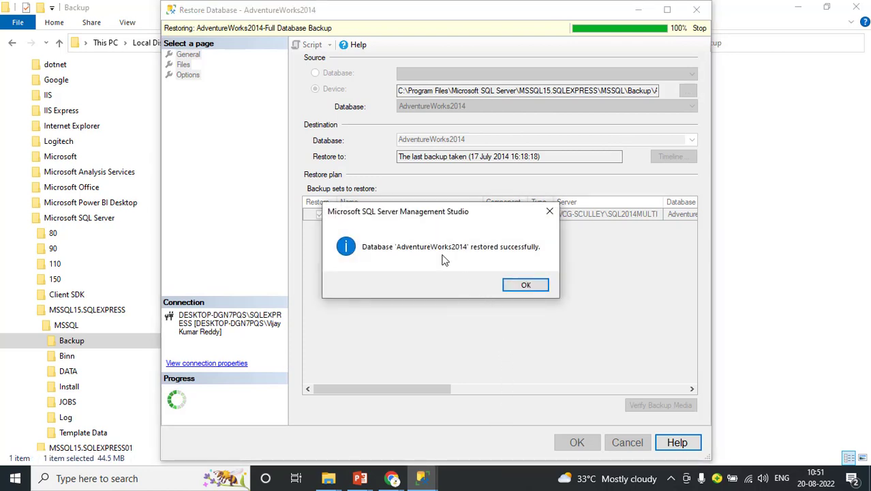
{"action": "left_click", "coordinate": [521, 285]}
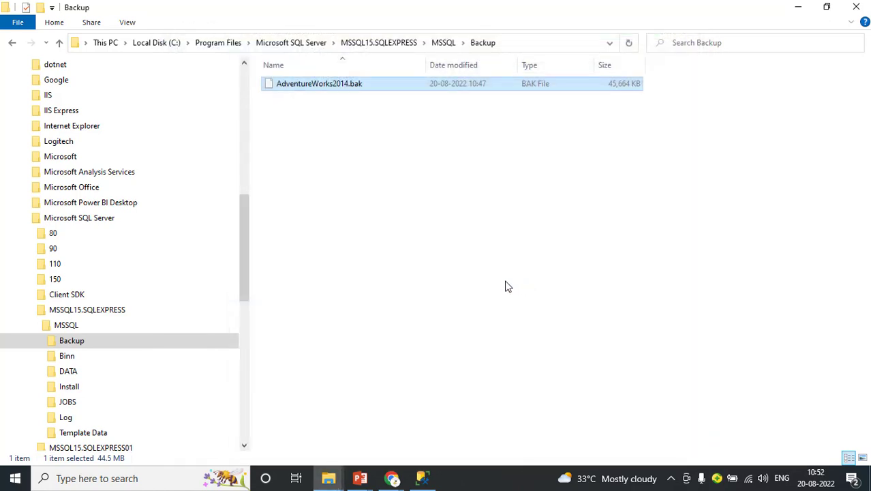
Switch back to SQL Server Management Studio and expand the AdventureWorks2014 database and its Tables folder to view the restored tables
{"action": "left_click", "coordinate": [423, 478]}
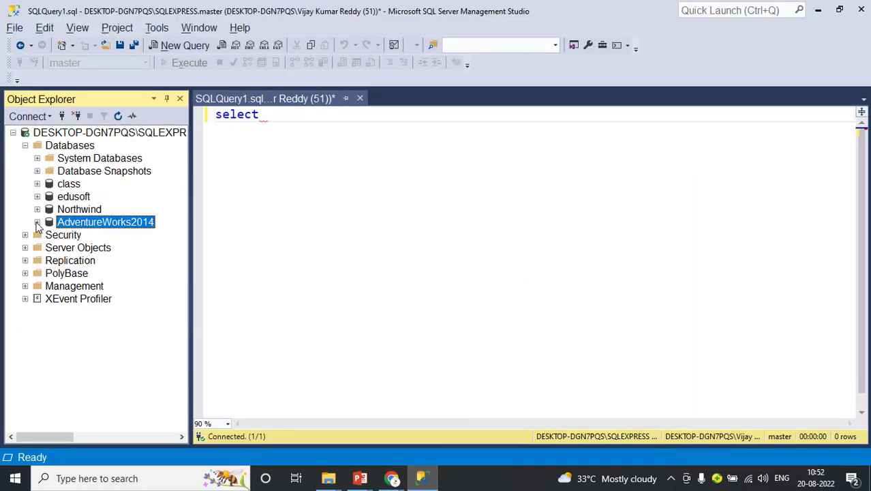
{"action": "left_click", "coordinate": [37, 222]}
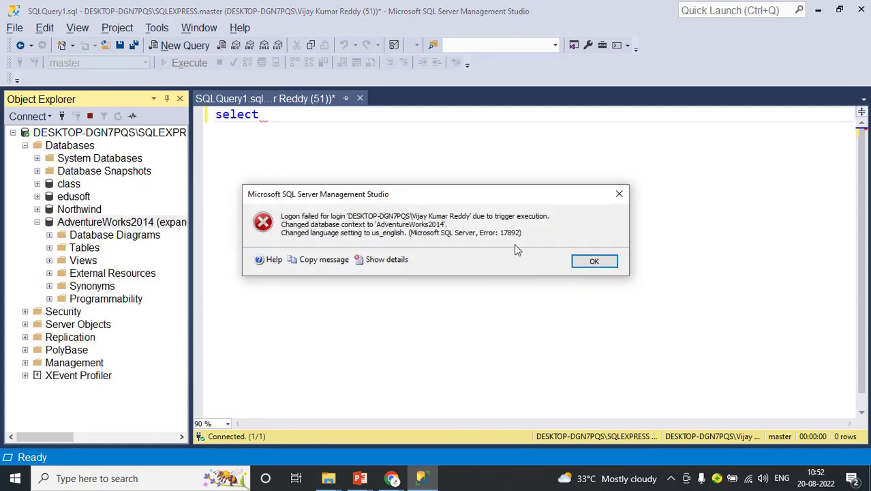
{"action": "left_click", "coordinate": [591, 263]}
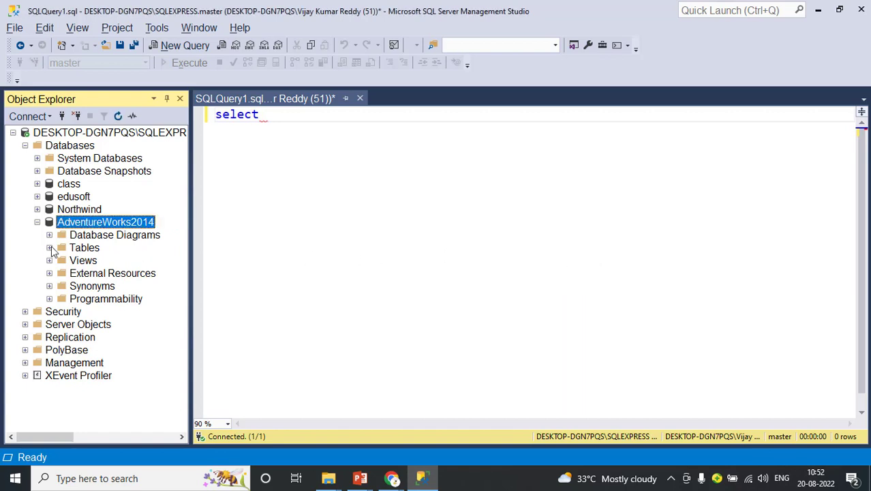
{"action": "left_click", "coordinate": [50, 248]}
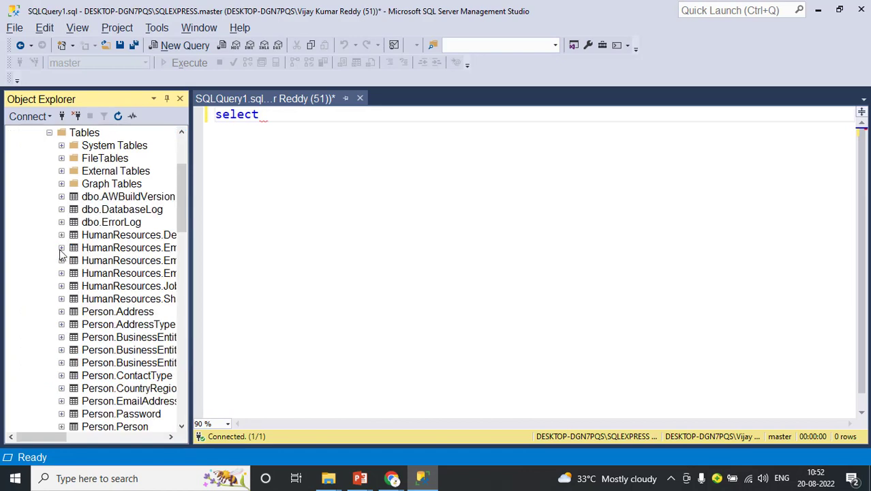
{"action": "left_click_drag", "start_coordinate": [181, 206], "coordinate": [183, 179]}
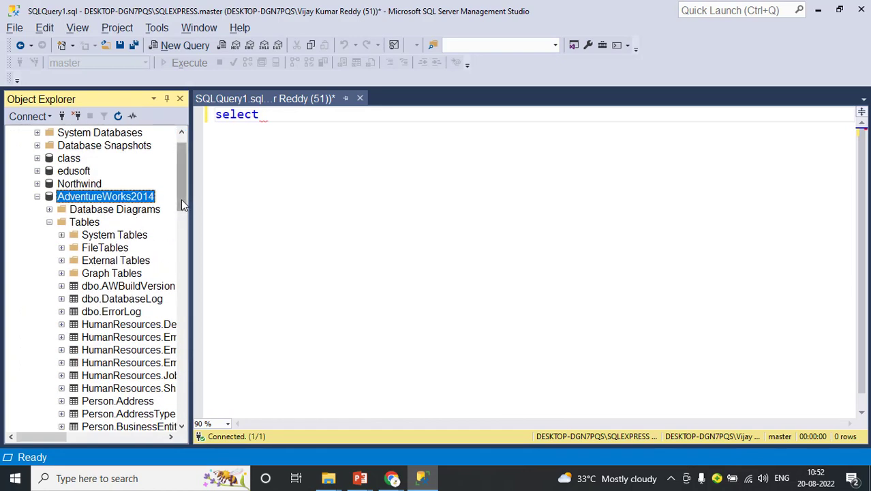
Inspect the subfolders of the Person.Person table and widen Object Explorer so the full table names fit
{"action": "left_click_drag", "start_coordinate": [183, 201], "coordinate": [189, 263]}
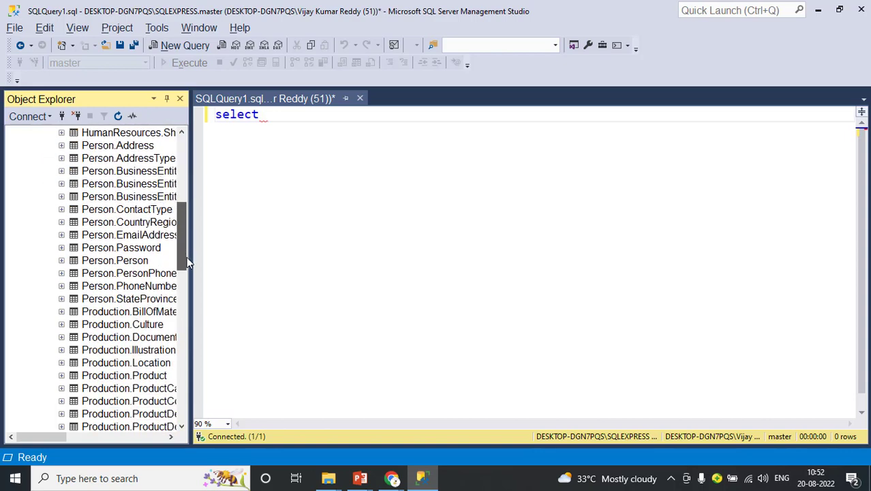
{"action": "left_click", "coordinate": [61, 261]}
{"action": "left_click", "coordinate": [93, 262]}
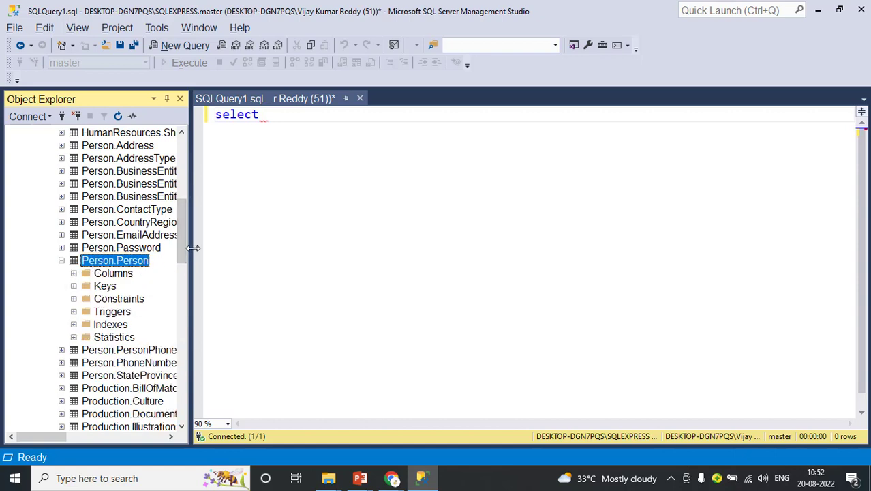
{"action": "left_click_drag", "start_coordinate": [191, 249], "coordinate": [329, 255]}
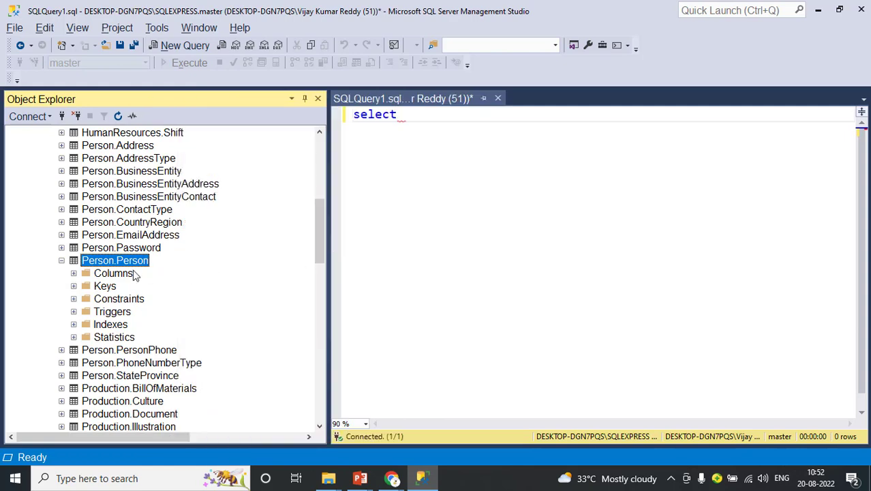
{"action": "left_click", "coordinate": [62, 262]}
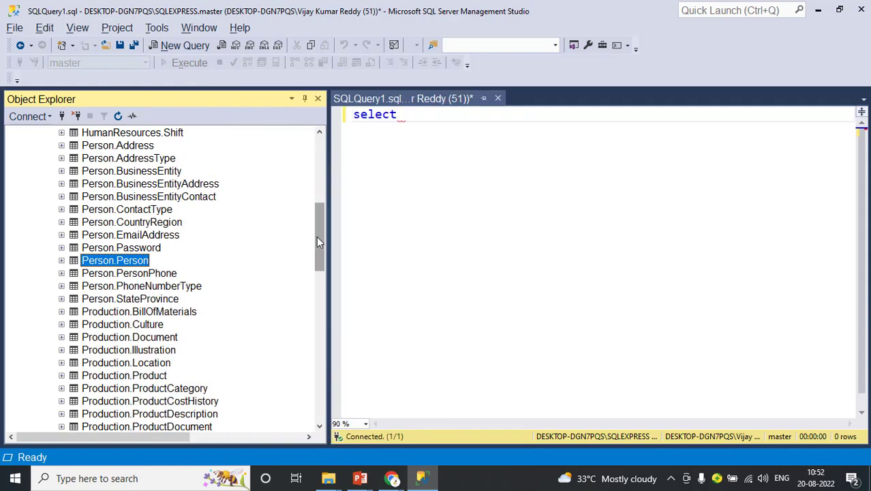
Collapse the Tables folder and look through the views in the AdventureWorks2014 database's Views folder
{"action": "left_click_drag", "start_coordinate": [321, 236], "coordinate": [320, 192]}
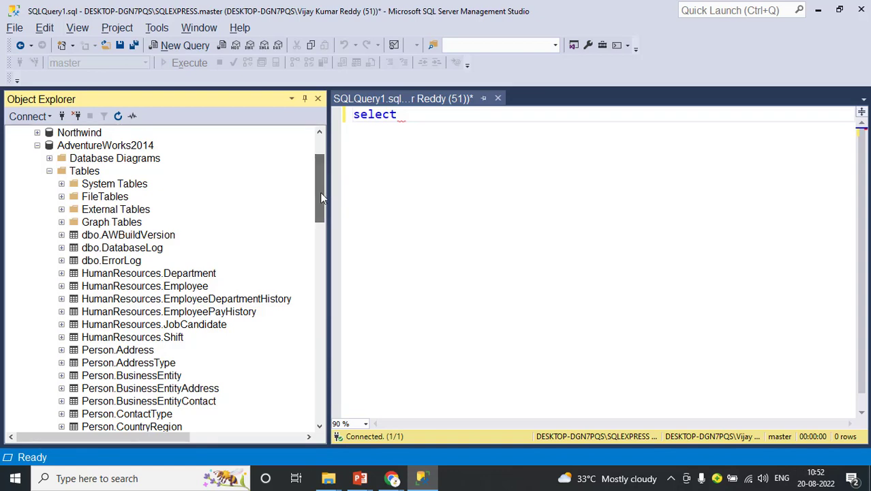
{"action": "left_click", "coordinate": [49, 171]}
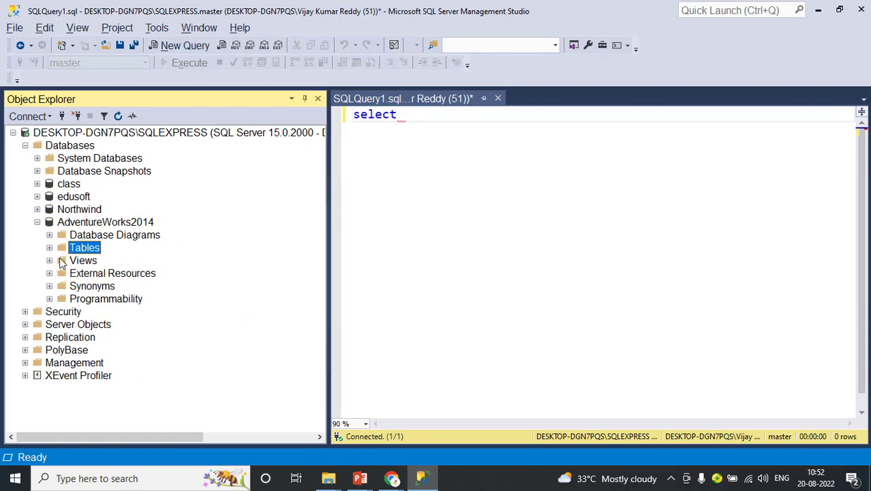
{"action": "left_click", "coordinate": [49, 260]}
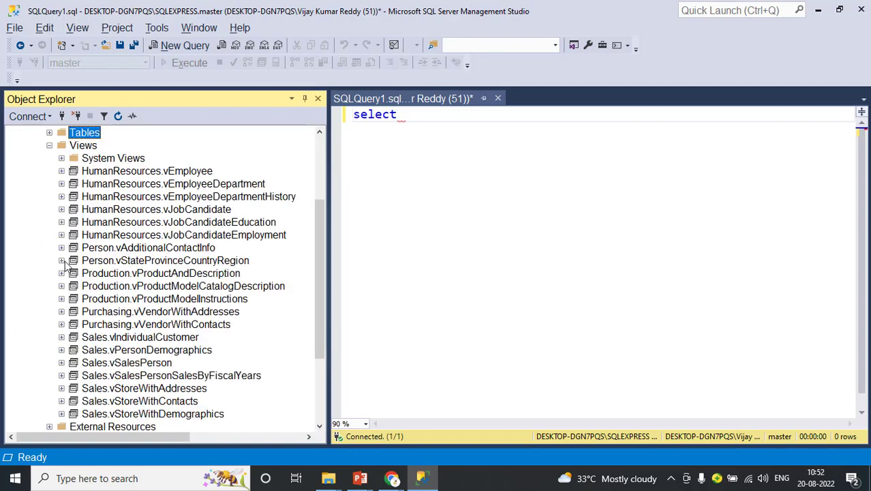
{"action": "left_click", "coordinate": [49, 146]}
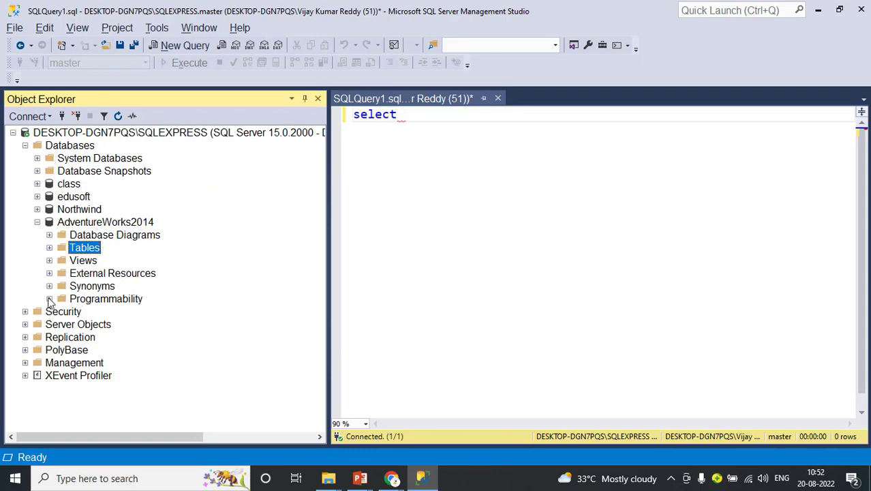
Expand AdventureWorks2014's Programmability folder and examine its stored procedures, functions and database triggers
{"action": "left_click", "coordinate": [50, 298]}
{"action": "left_click", "coordinate": [61, 312]}
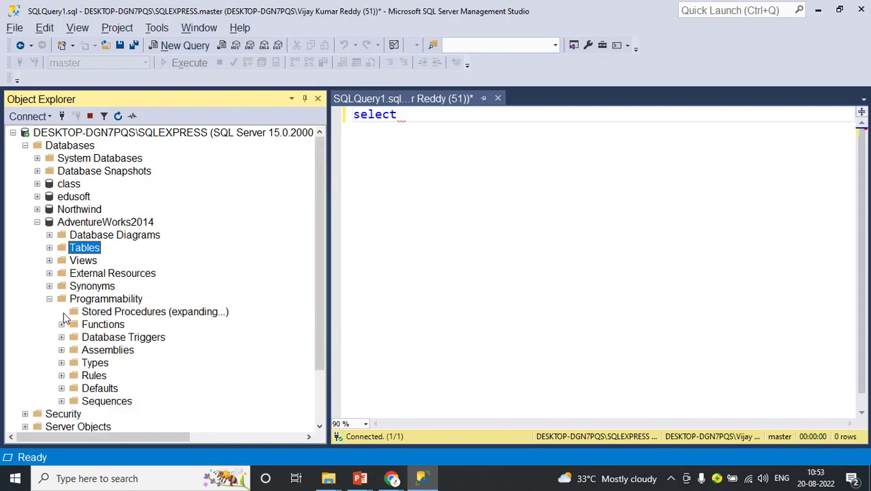
{"action": "left_click", "coordinate": [61, 274]}
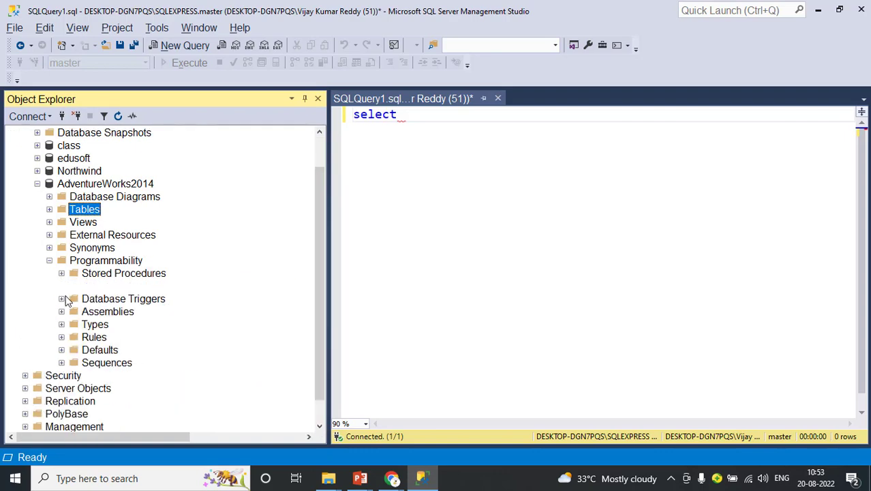
{"action": "left_click", "coordinate": [62, 299]}
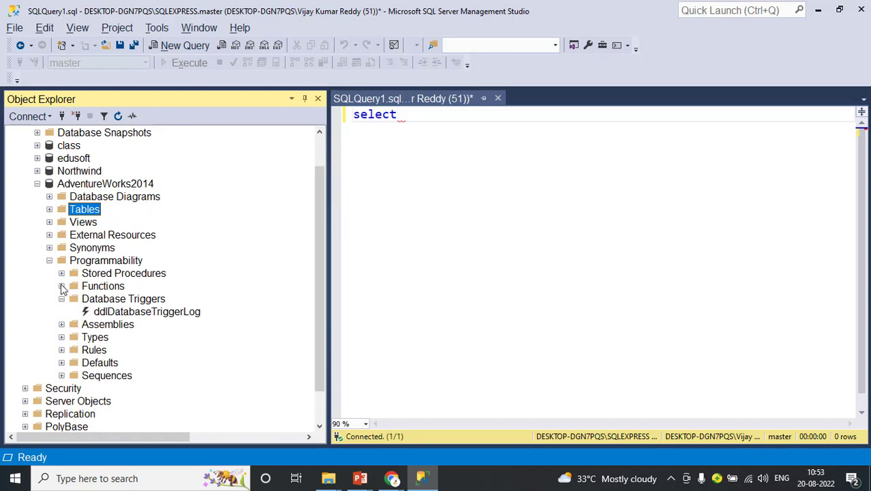
{"action": "left_click", "coordinate": [61, 286]}
{"action": "left_click", "coordinate": [61, 286]}
Reopen the AdventureWorks2014 Tables folder and expand the Person.Person table, dismissing any connection error
{"action": "left_click", "coordinate": [49, 210]}
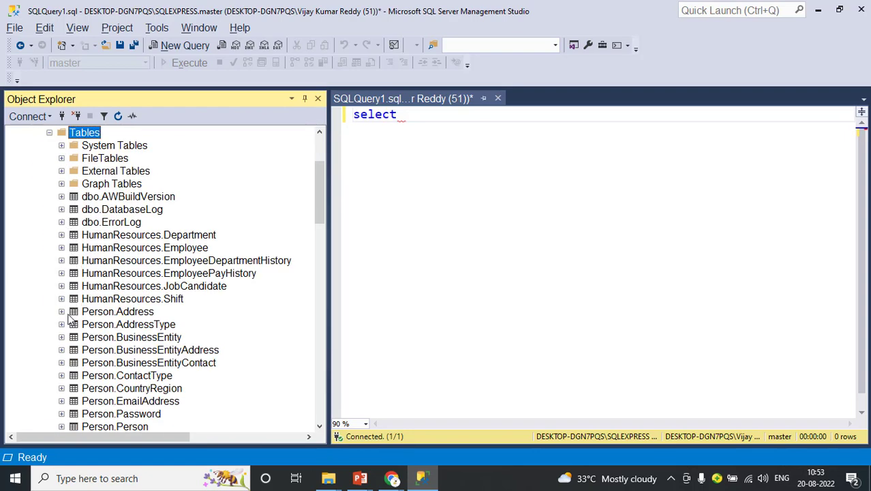
{"action": "scroll", "coordinate": [80, 310], "scroll_direction": "down", "scroll_amount": 2}
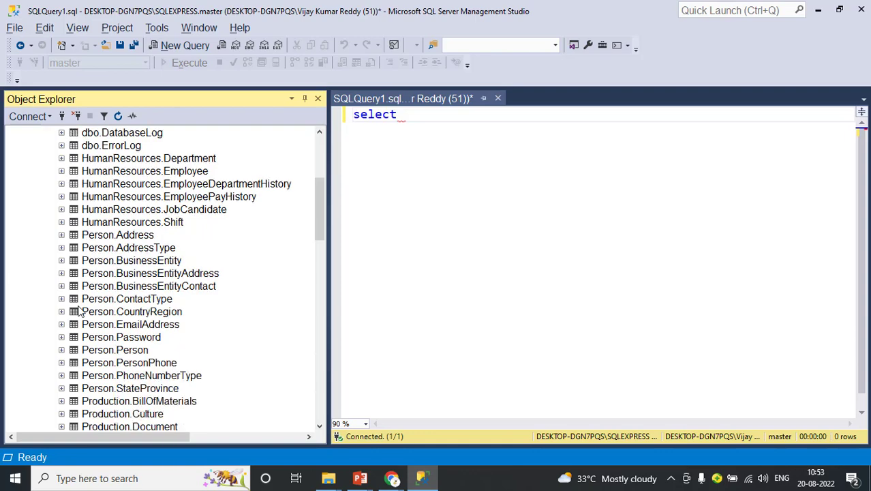
{"action": "right_click", "coordinate": [80, 325]}
{"action": "left_click", "coordinate": [71, 334]}
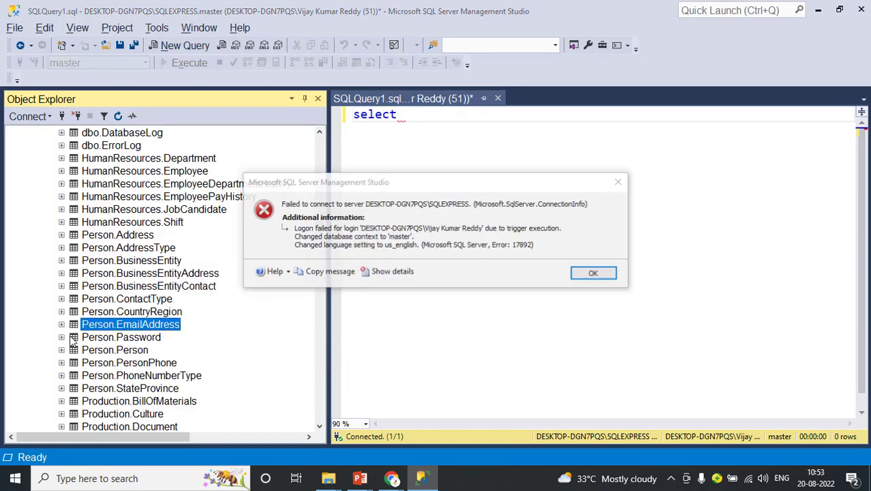
{"action": "left_click", "coordinate": [593, 273]}
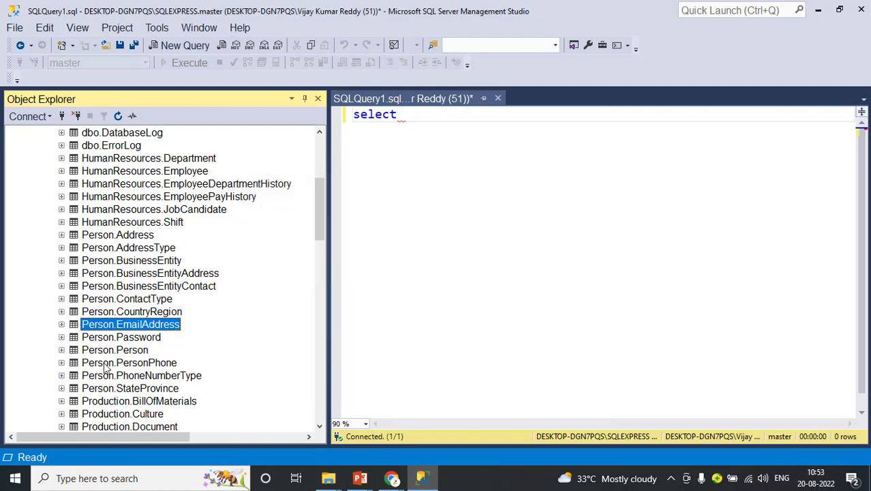
{"action": "left_click", "coordinate": [62, 350]}
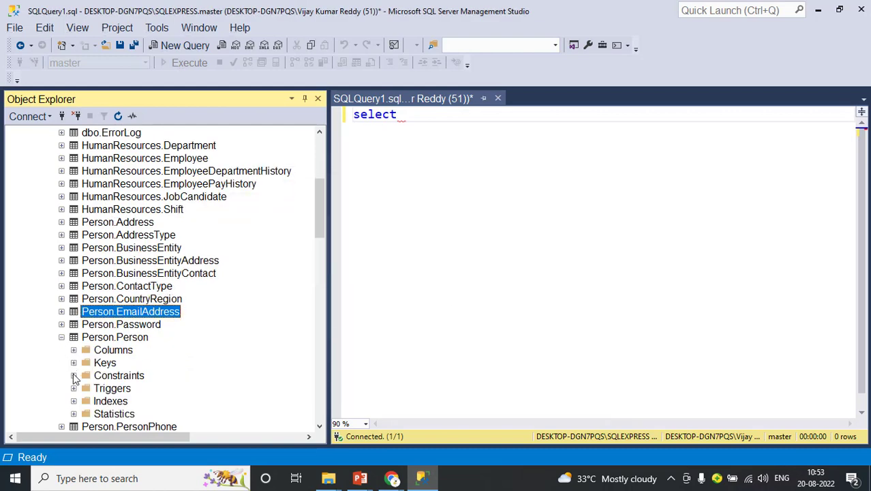